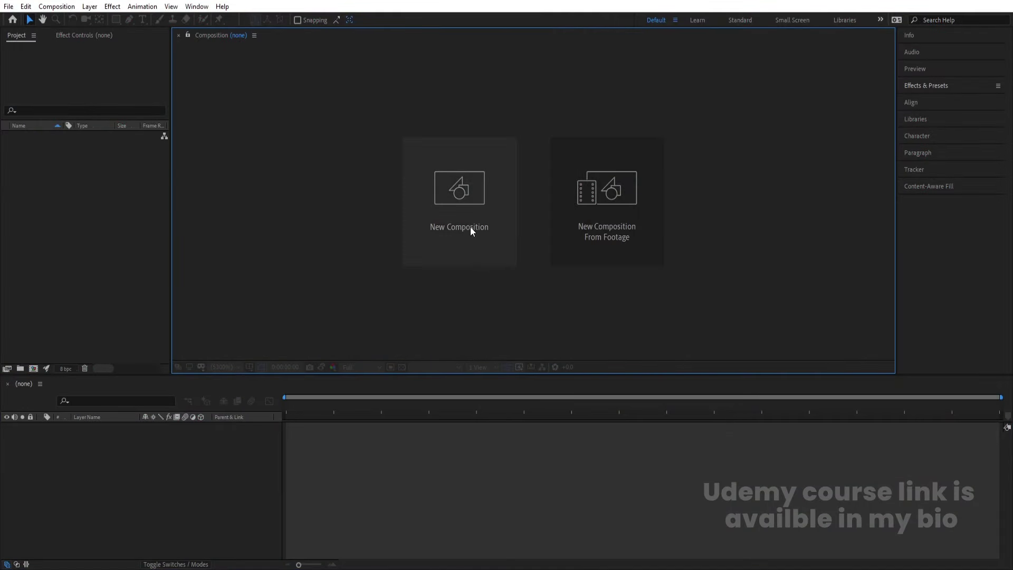
Create a new composition named 'Main Animation', correcting the width to 1920 and setting height to 1080
left_click(470, 227)
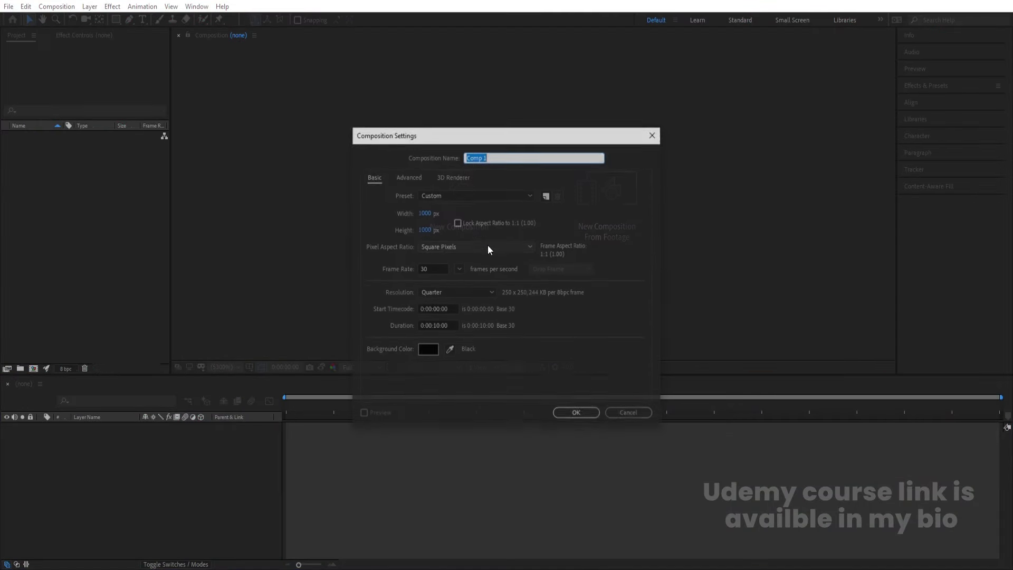
type("Main Animation")
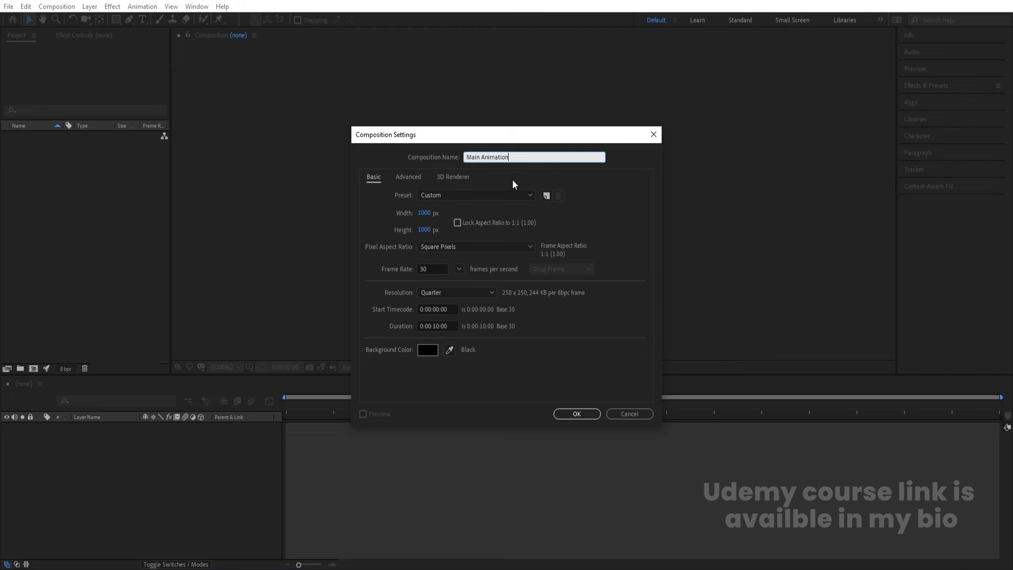
left_click(426, 213)
type("10001")
left_click_drag(442, 215, 398, 218)
type("1920")
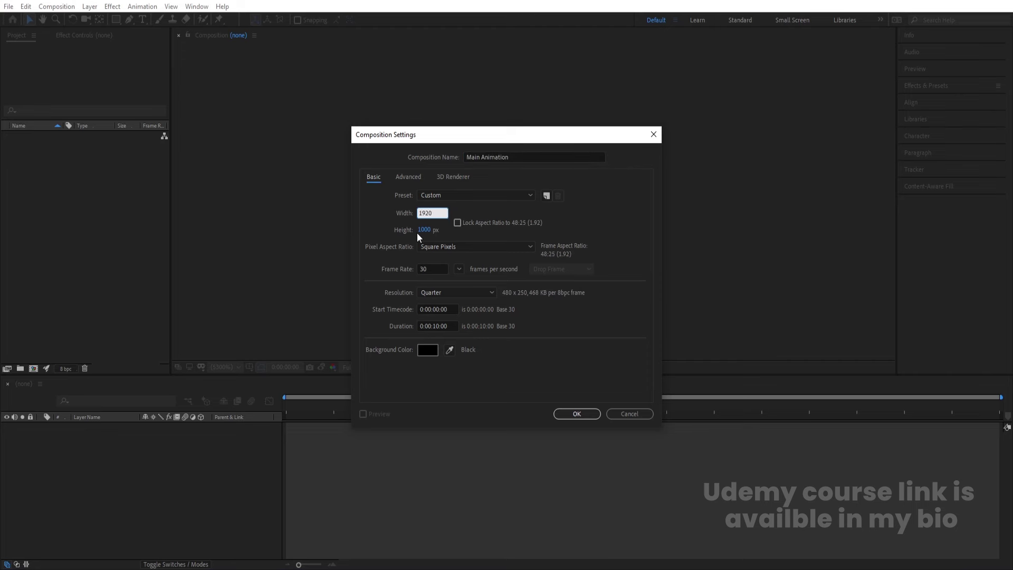
left_click(423, 231)
type("1080")
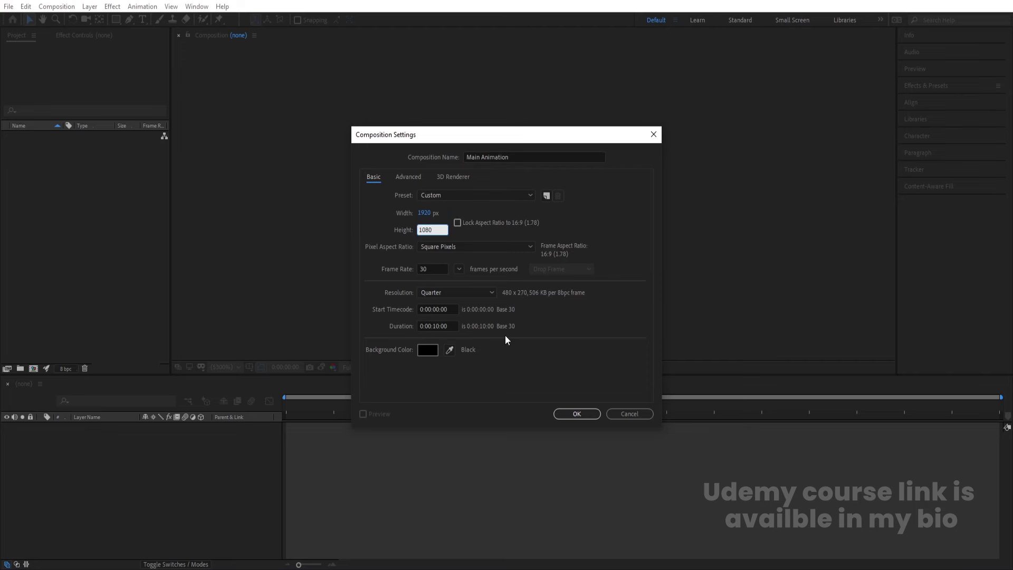
left_click(565, 415)
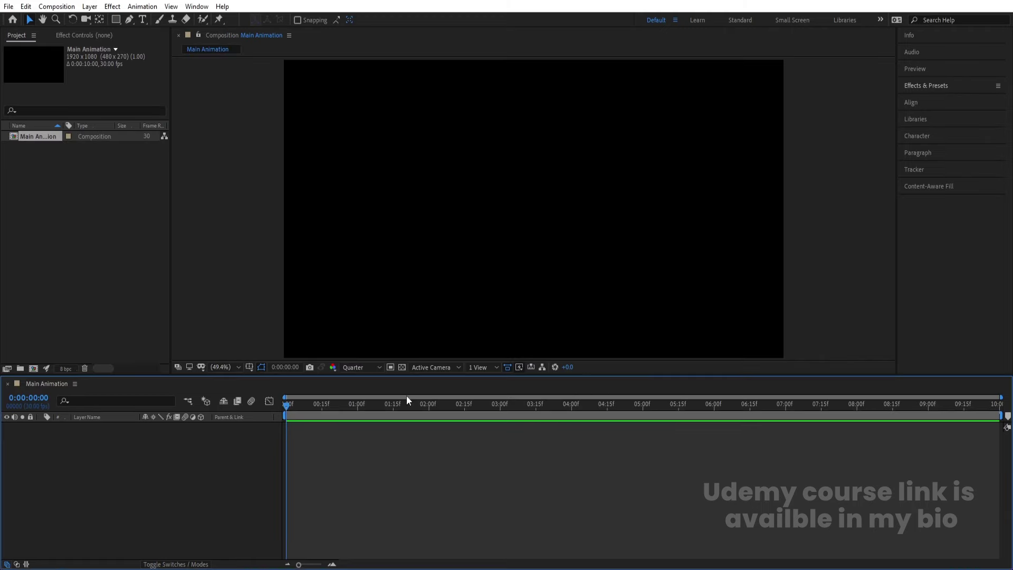
Show the title/action safe guides and add a text layer reading MOTION
left_click(249, 368)
left_click(276, 381)
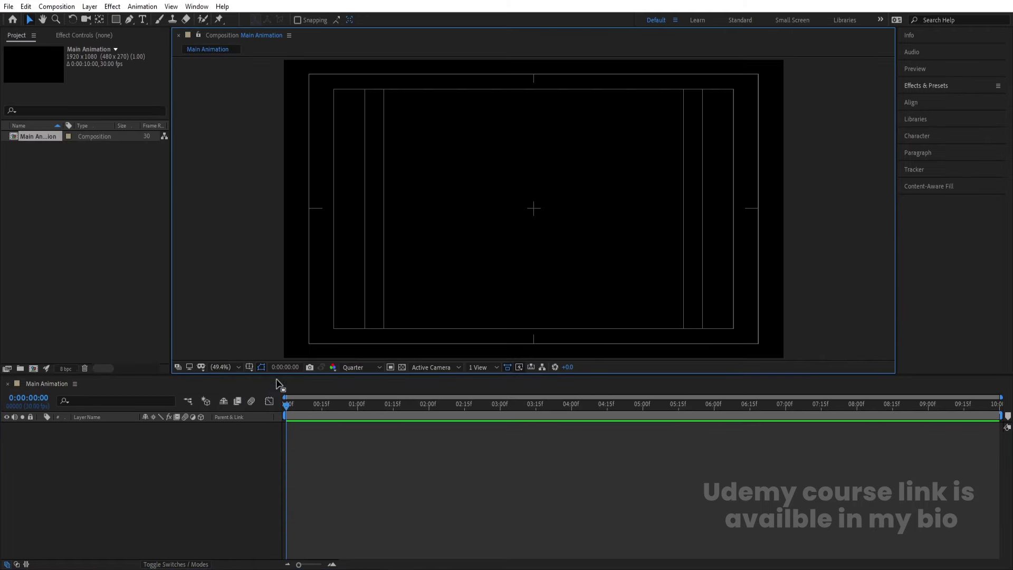
left_click(142, 19)
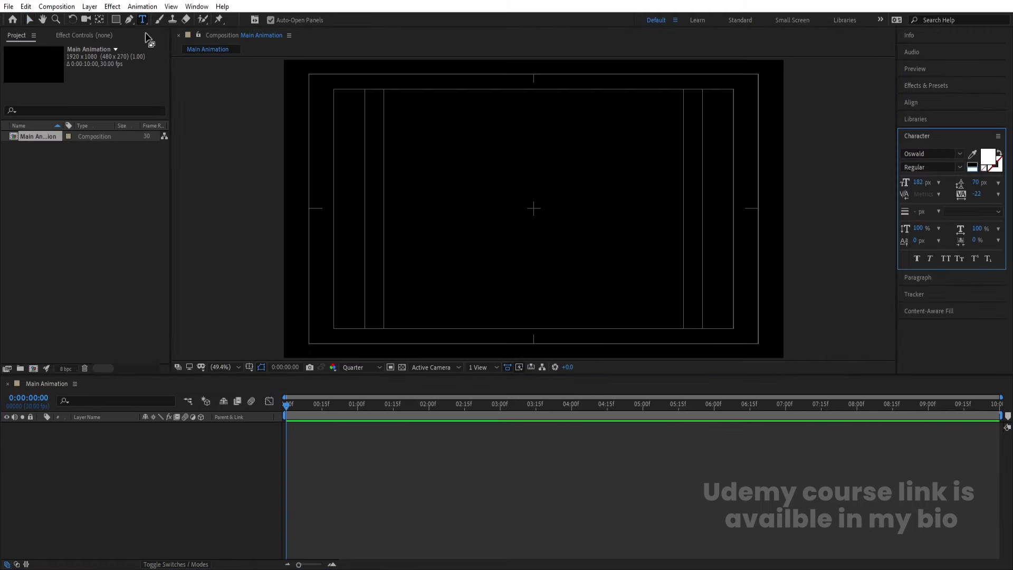
left_click(483, 231)
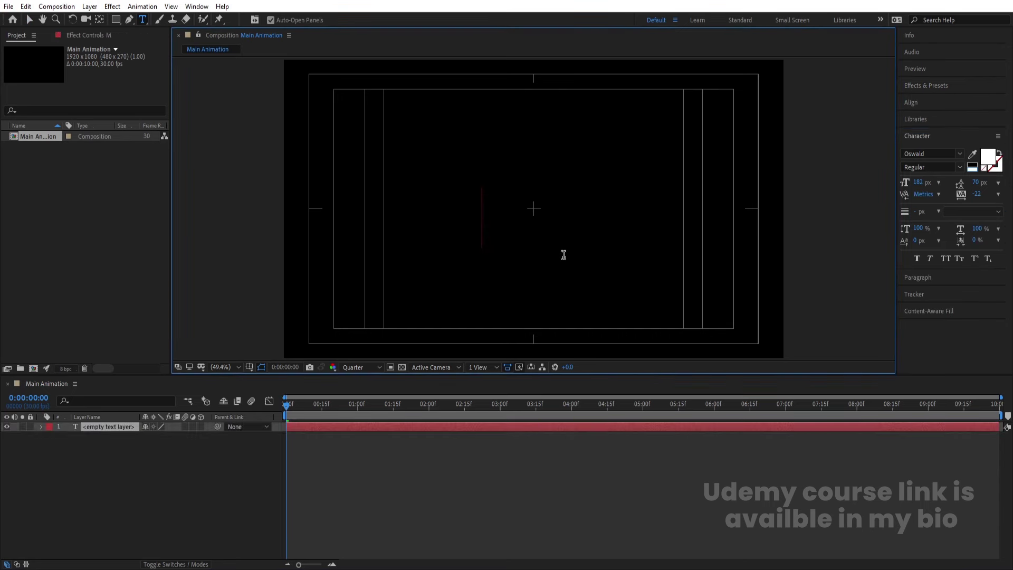
type("MOTION")
left_click(45, 488)
Centre MOTION's anchor point, align it to the composition centre, and scale it to 165%
left_click(94, 427)
key("ctrl+alt+Home")
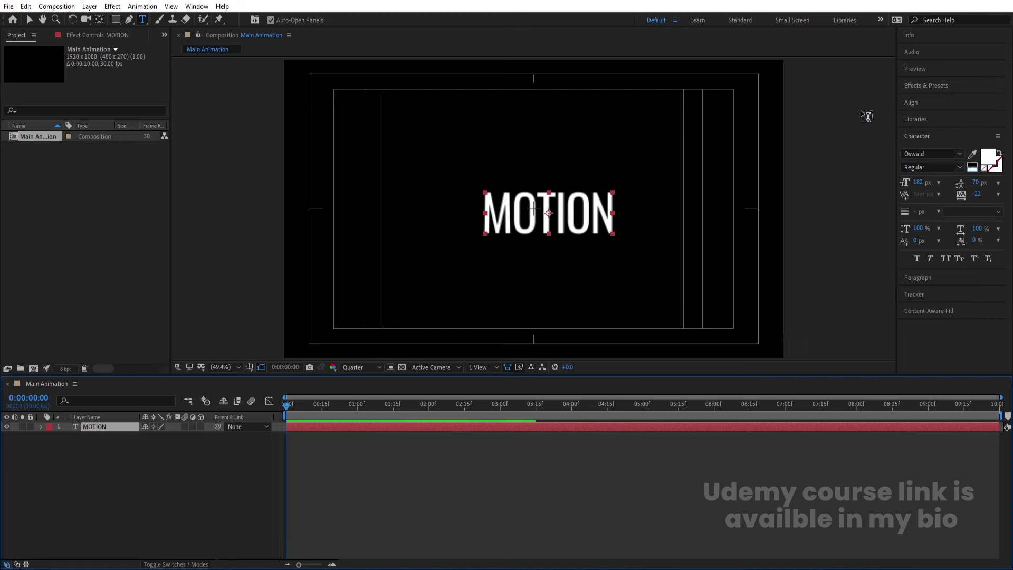
left_click(912, 102)
left_click(926, 134)
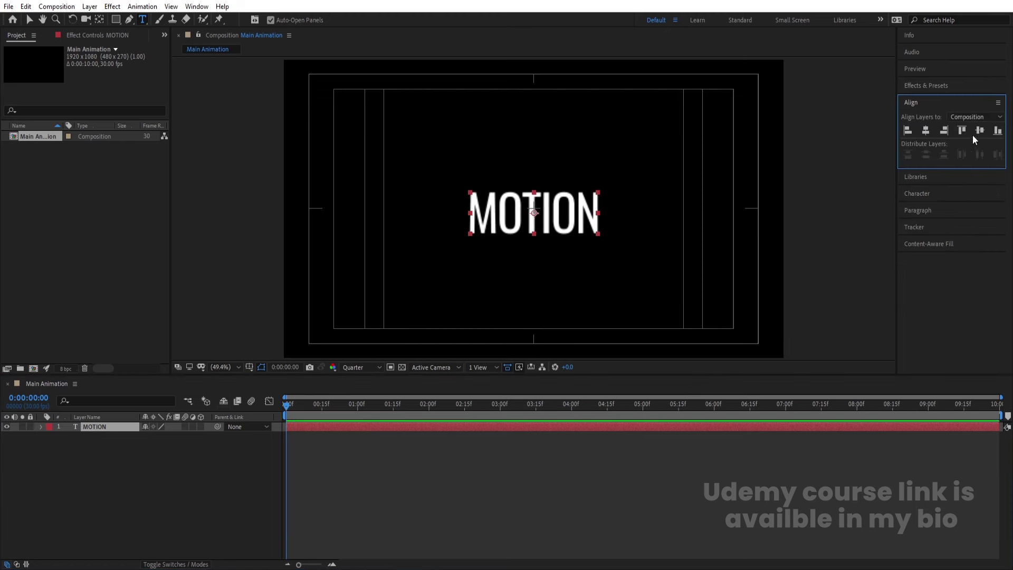
left_click(979, 131)
key("s")
left_click_drag(158, 440, 185, 433)
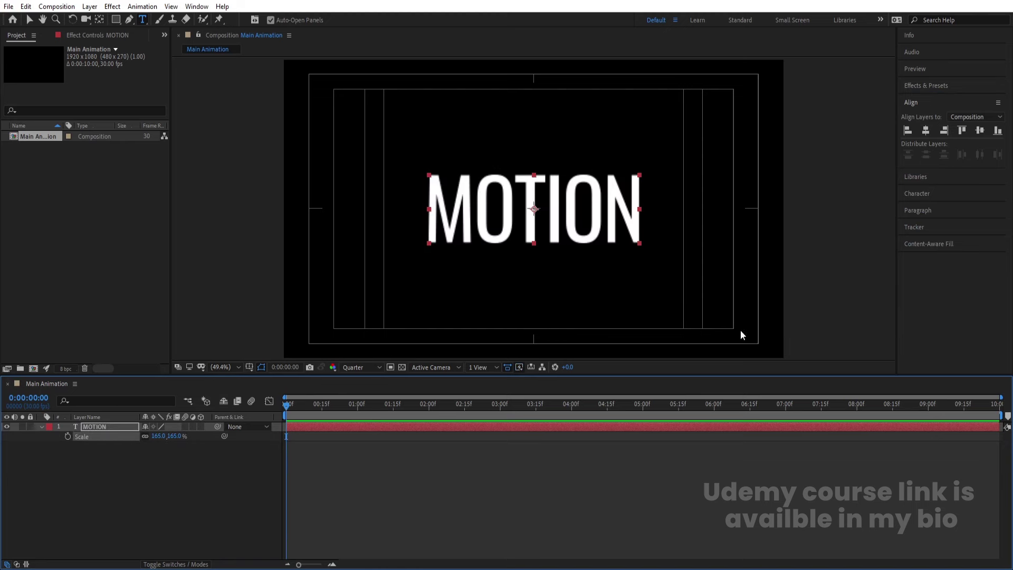
Centre-align the MOTION paragraph, then re-centre its anchor point and horizontal position
left_click(915, 208)
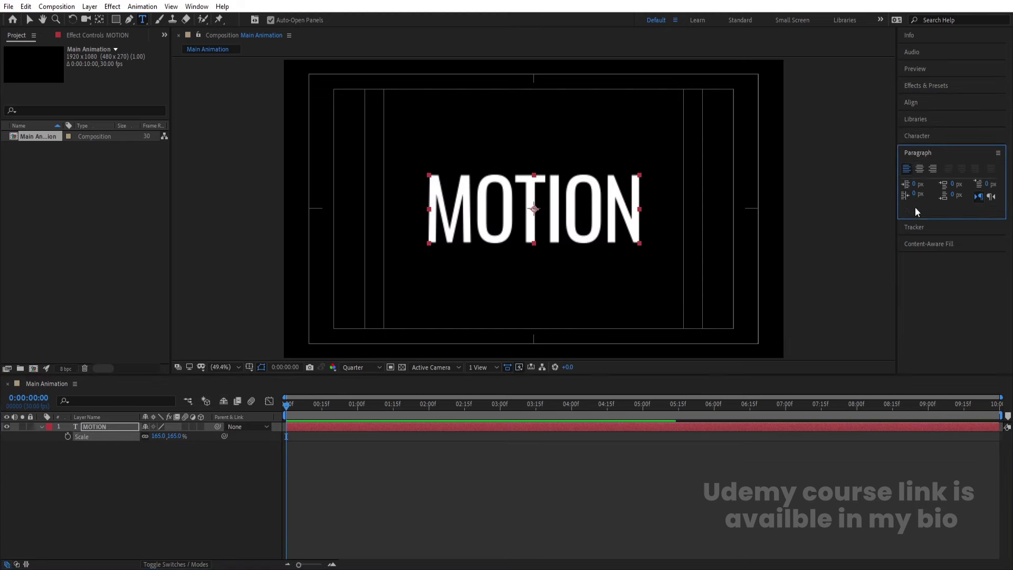
left_click(919, 168)
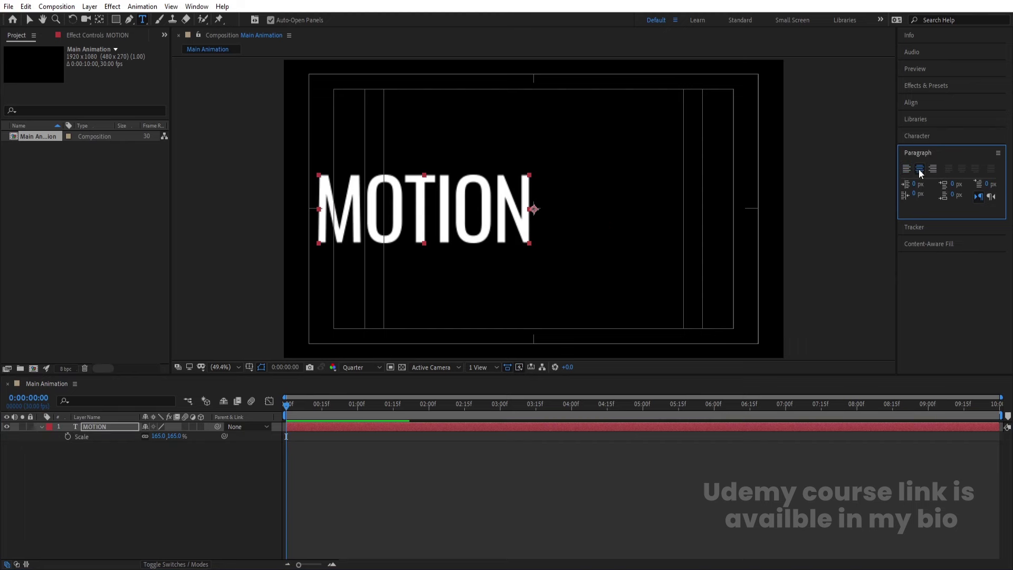
key("ctrl+alt+Home")
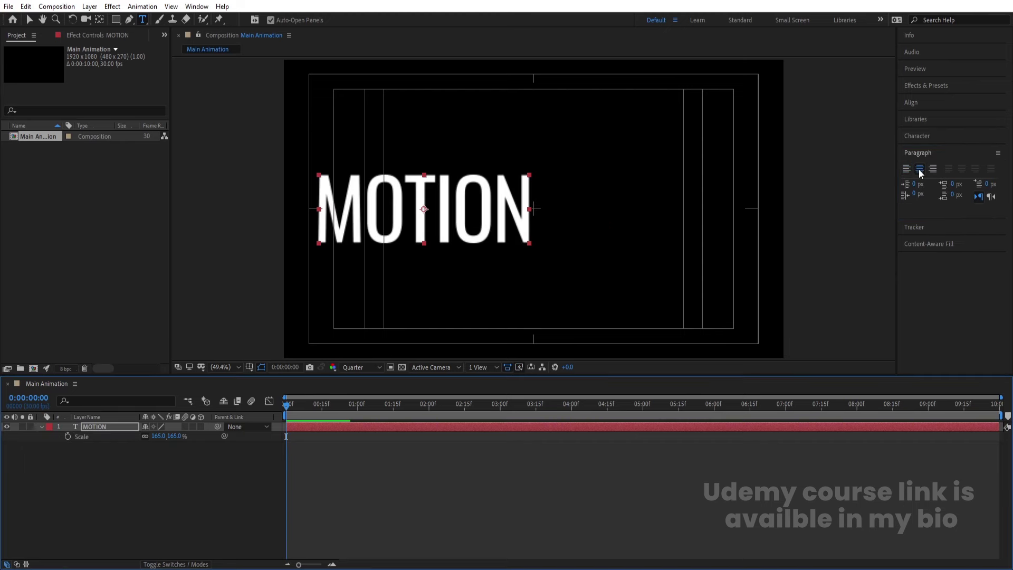
left_click(918, 103)
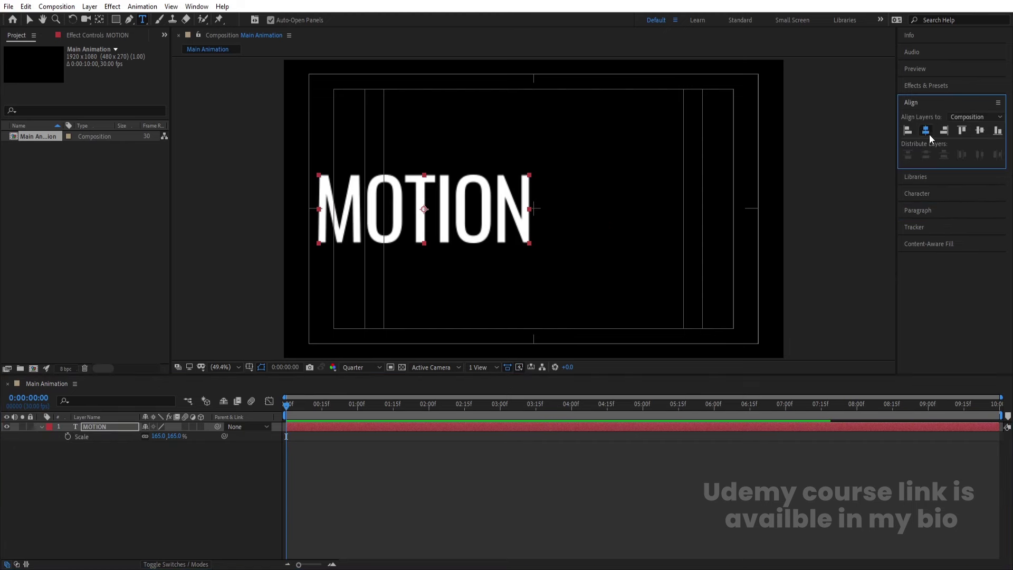
left_click(926, 130)
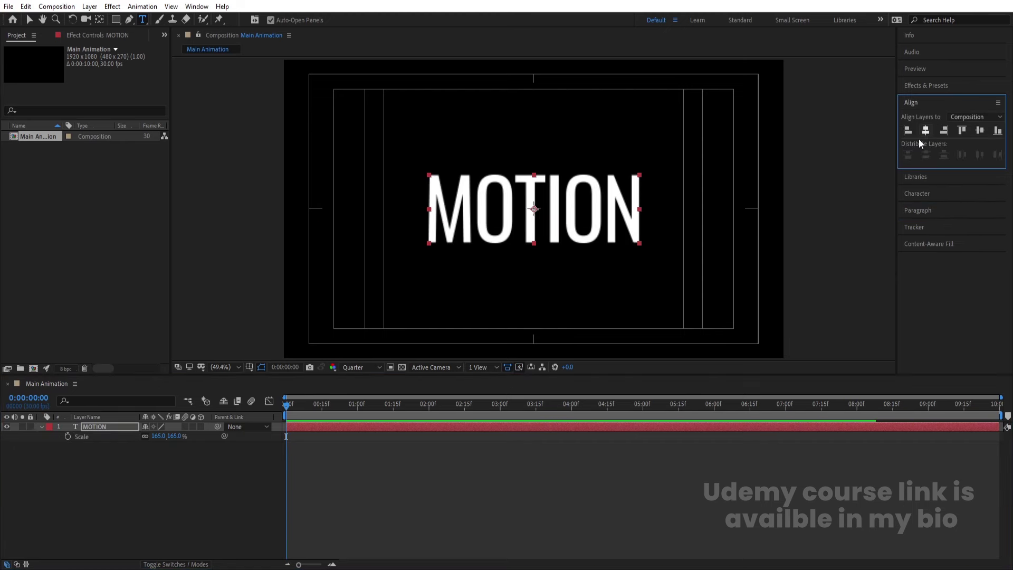
left_click(182, 473)
left_click(109, 426)
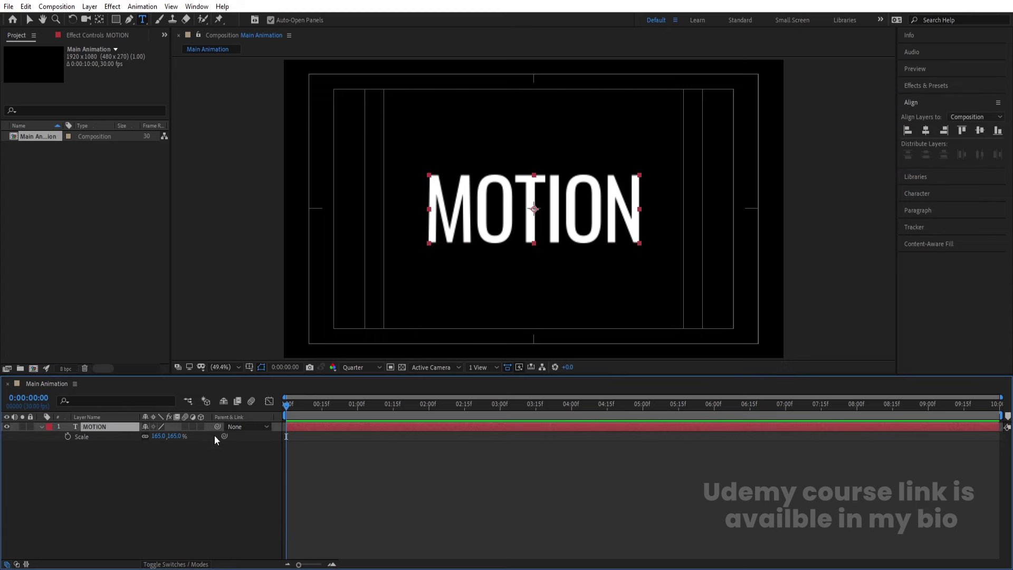
Make MOTION a 3D layer and keyframe Y Rotation at 0° at the start and 180° at 2 seconds
left_click(200, 426)
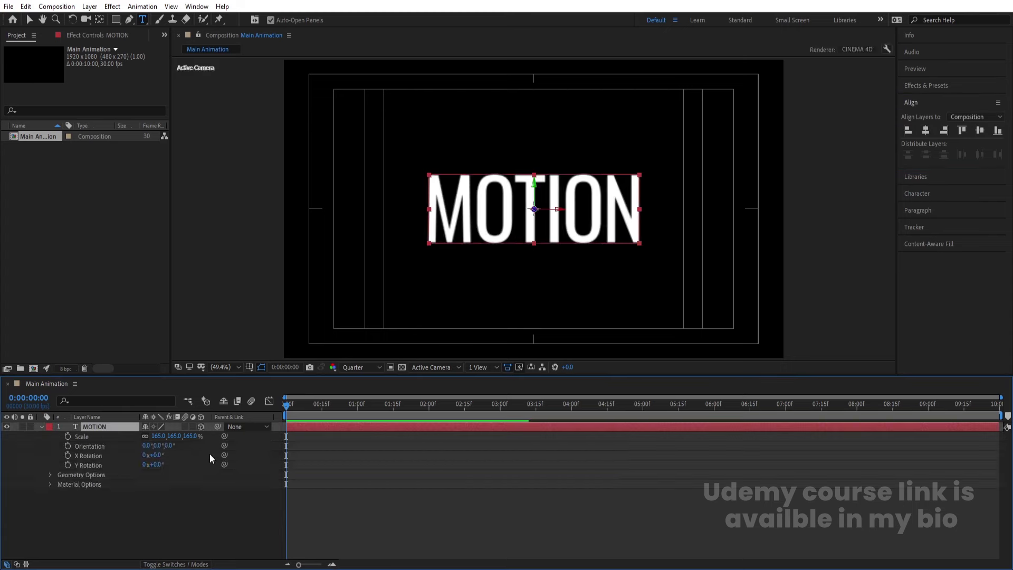
key("r")
left_click(68, 455)
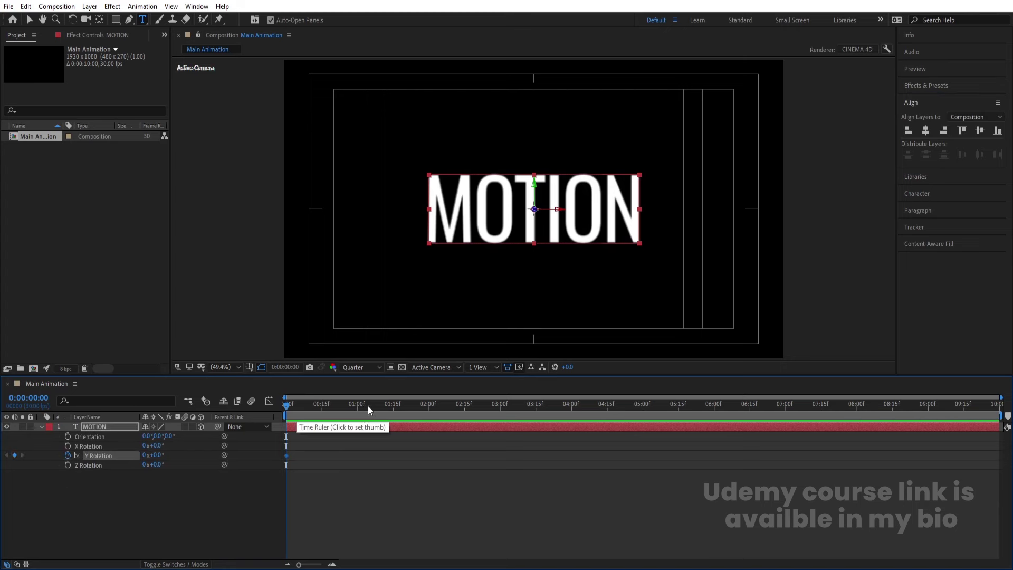
left_click(428, 410)
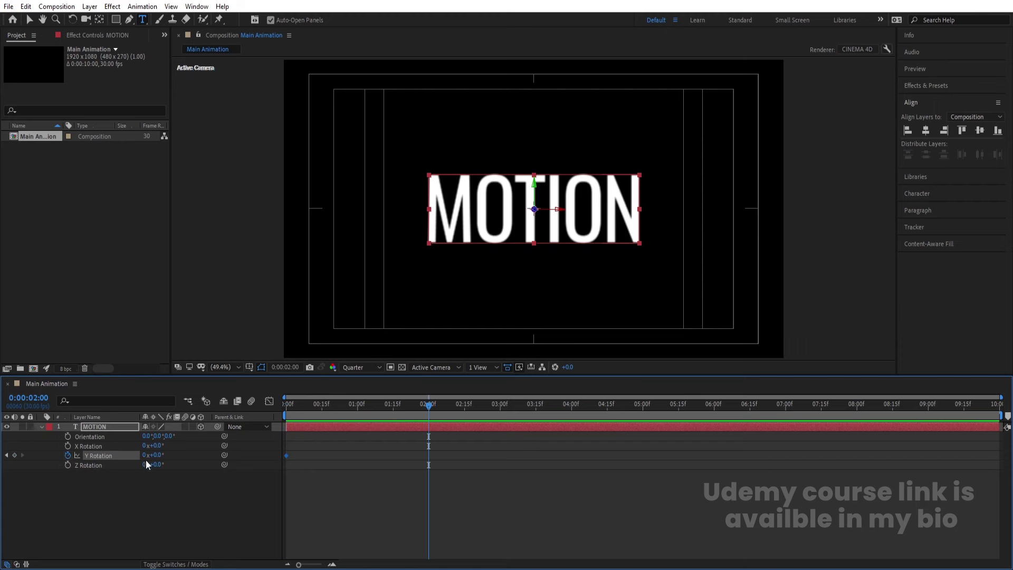
left_click(161, 454)
type("180")
key("Return")
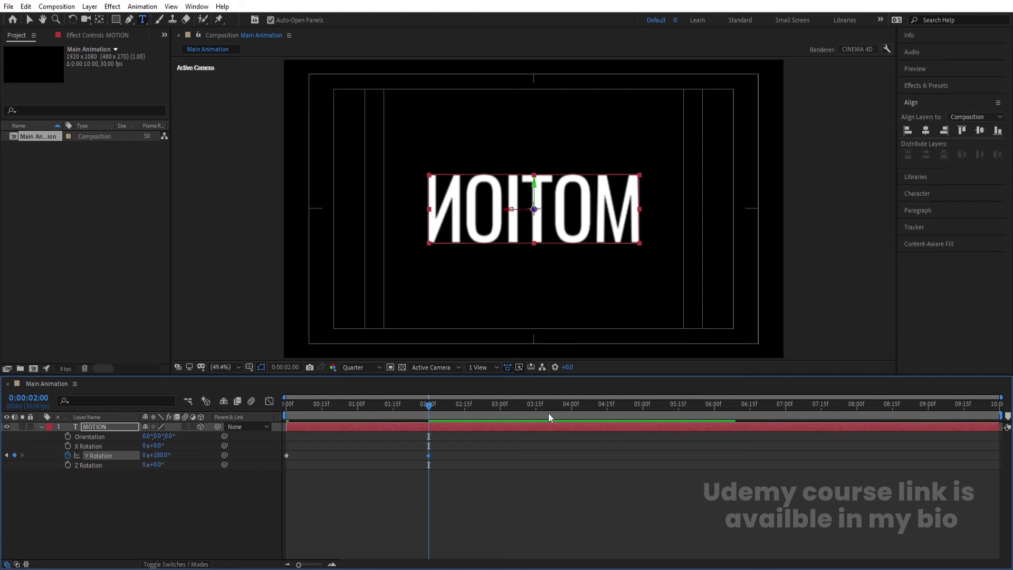
Add Y Rotation keys of 180° at 4 seconds and 360° at 6 seconds, preview, and Easy Ease all keyframes
left_click(571, 409)
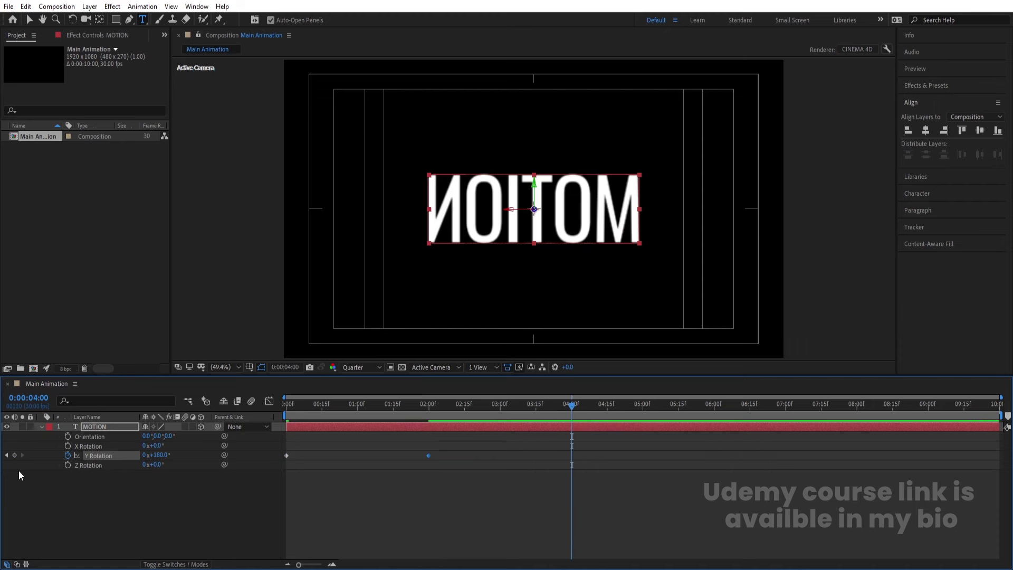
left_click(715, 405)
left_click(158, 454)
type("360")
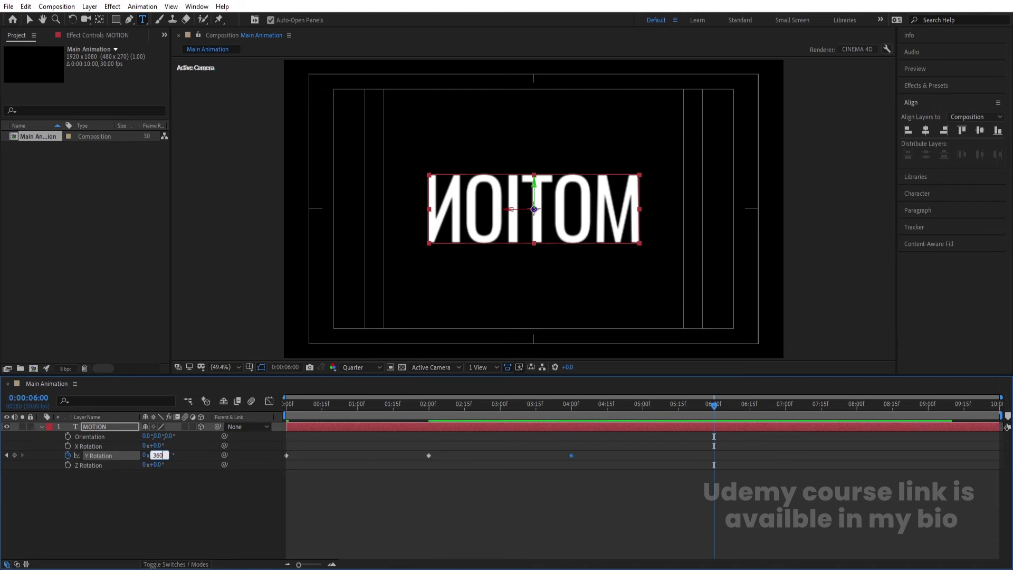
key("Return")
left_click_drag(315, 402, 239, 407)
key("space")
left_click(489, 438)
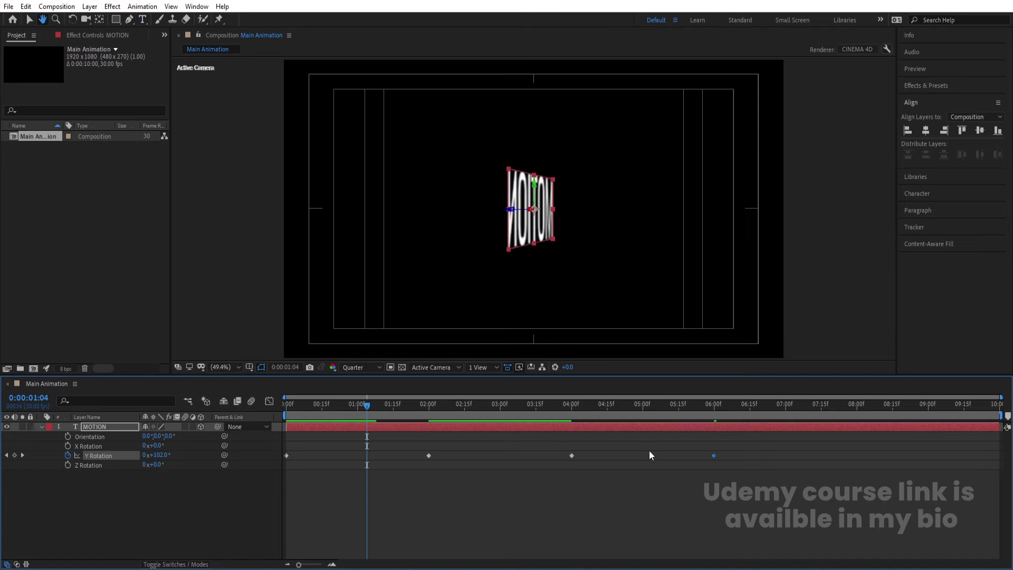
left_click_drag(800, 498, 246, 430)
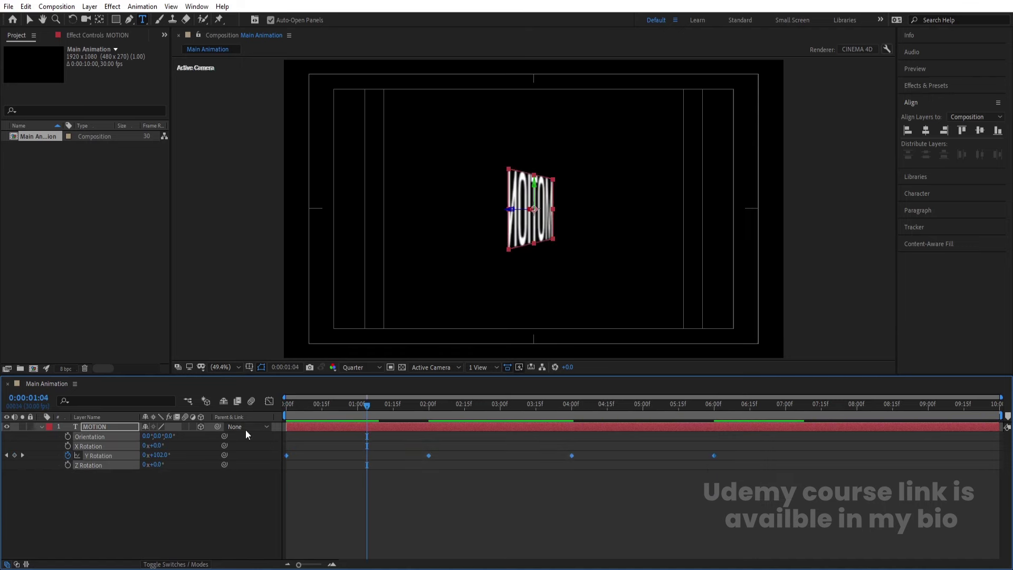
key("F9")
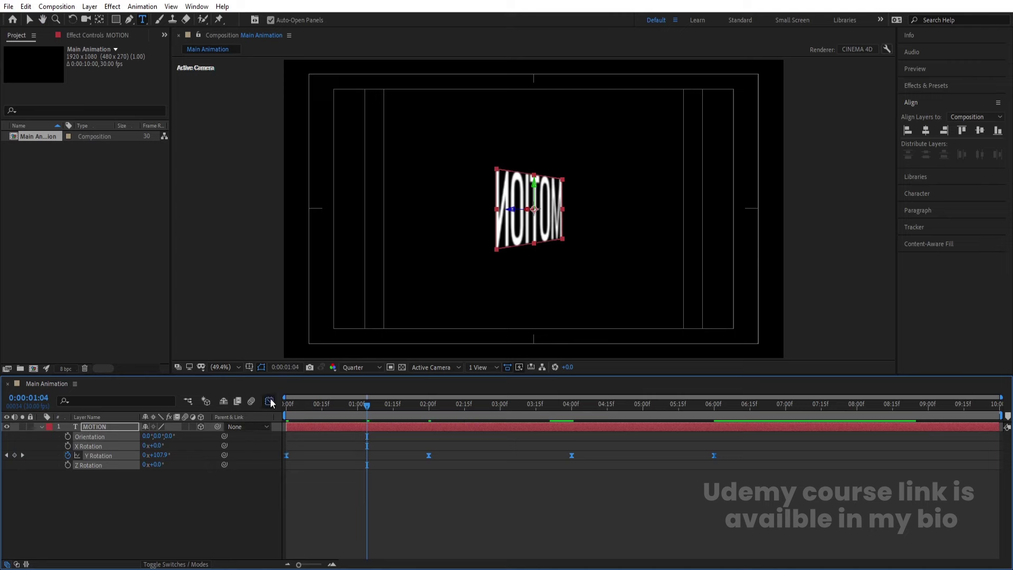
In the Graph Editor, pull the Y Rotation influence handles out to about 71% and preview the sharper flips
left_click(269, 402)
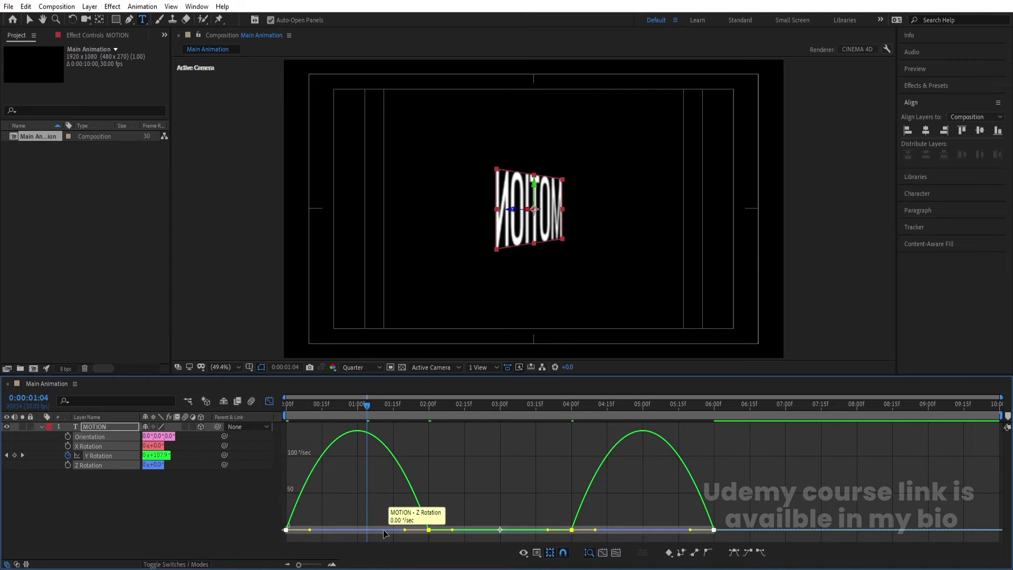
left_click_drag(405, 529, 333, 533)
left_click(287, 404)
key("space")
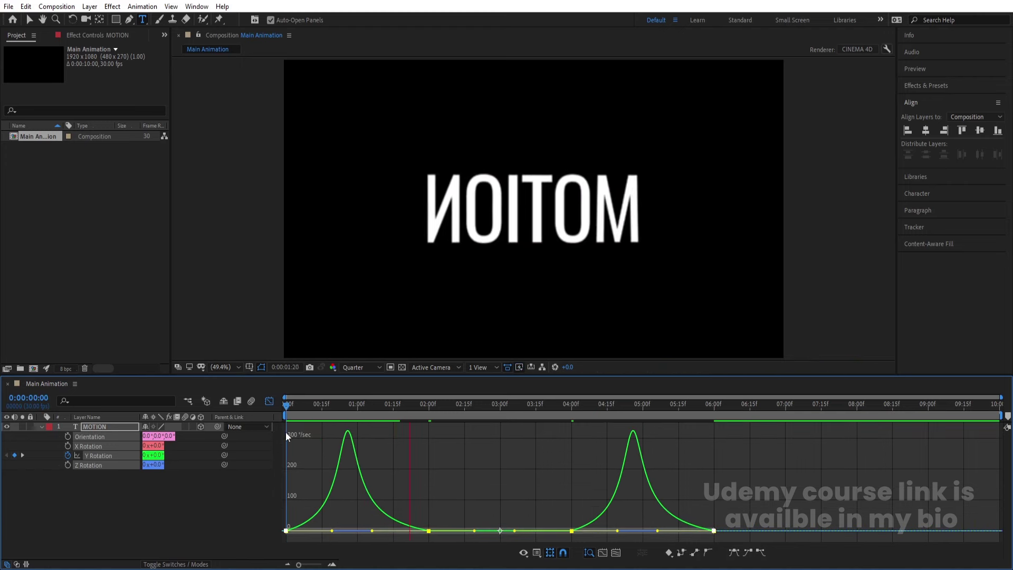
left_click(270, 402)
left_click_drag(382, 410, 227, 420)
left_click(126, 515)
Duplicate the MOTION layer and retype the copy's text as DESIGN
left_click(100, 428)
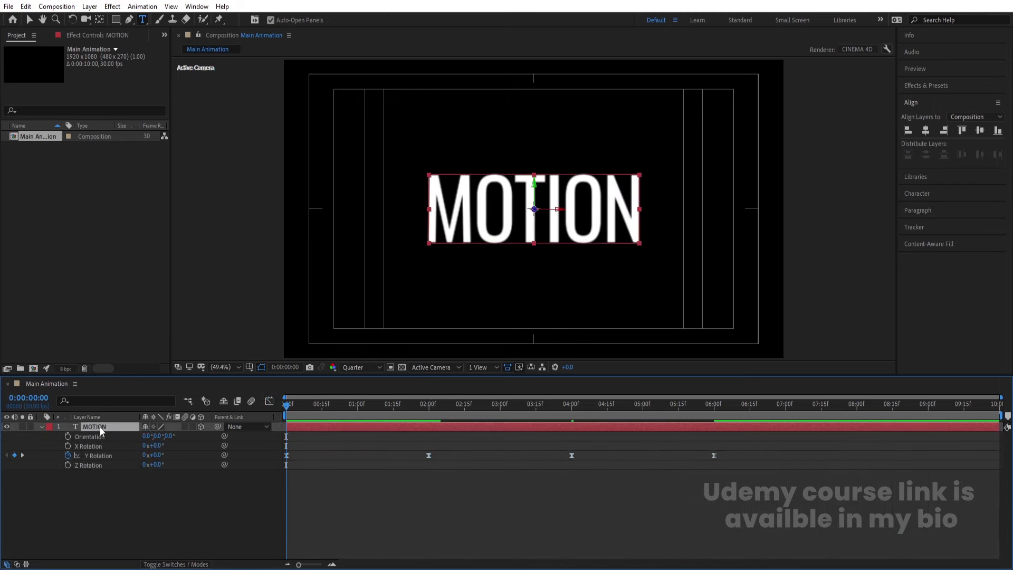
key("ctrl+d")
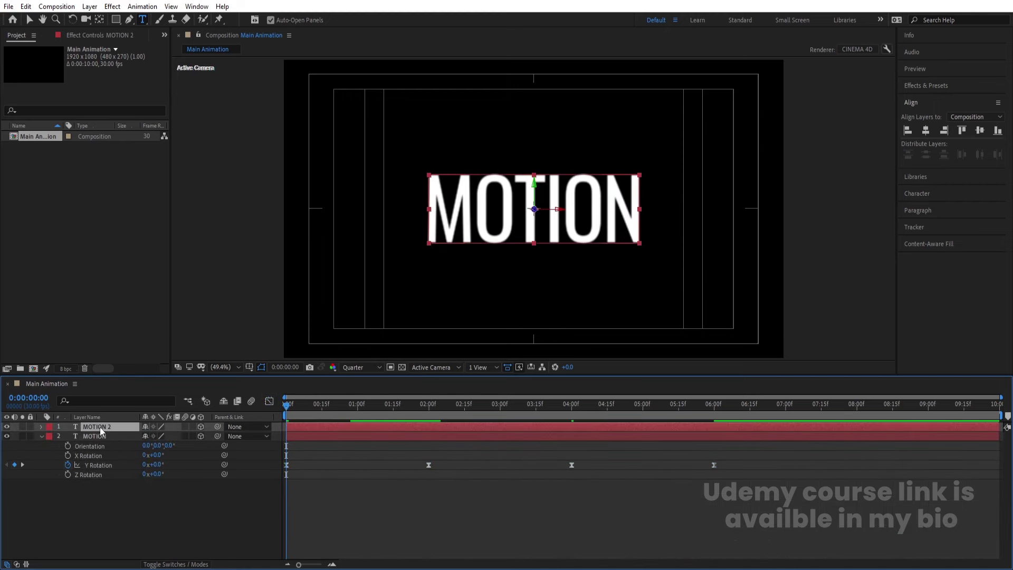
key("u")
left_click(100, 437)
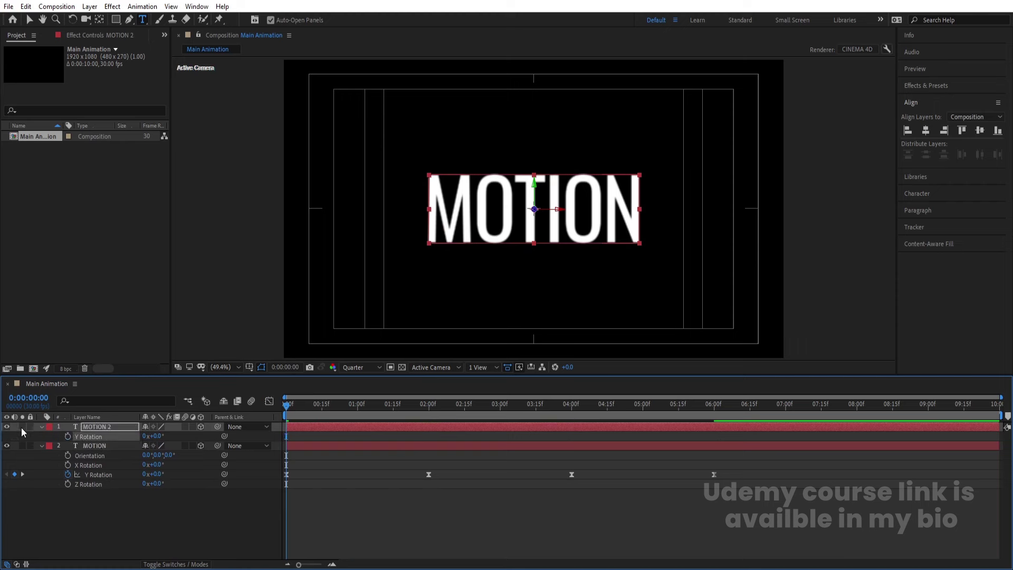
double_click(504, 212)
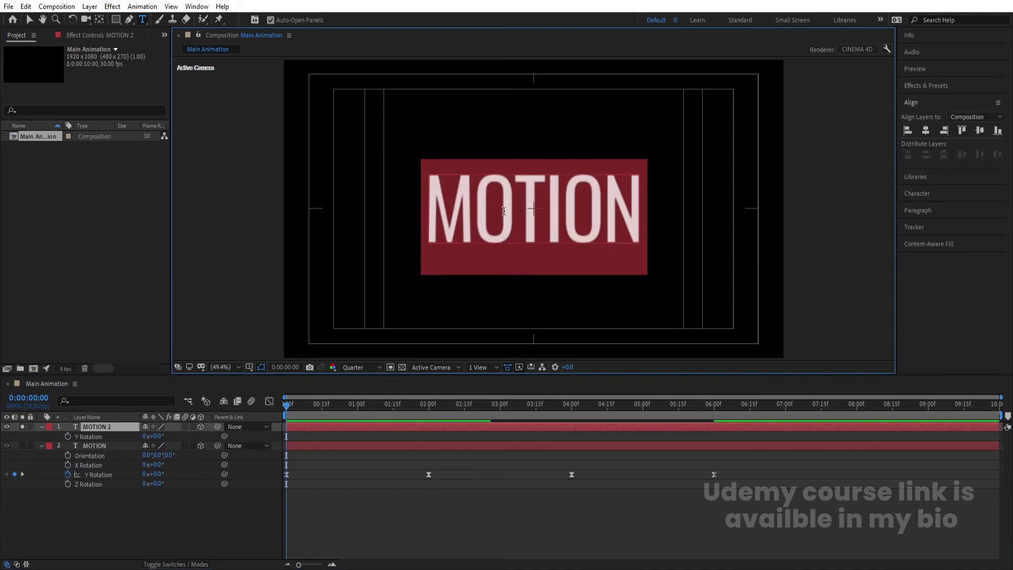
type("DESIGN")
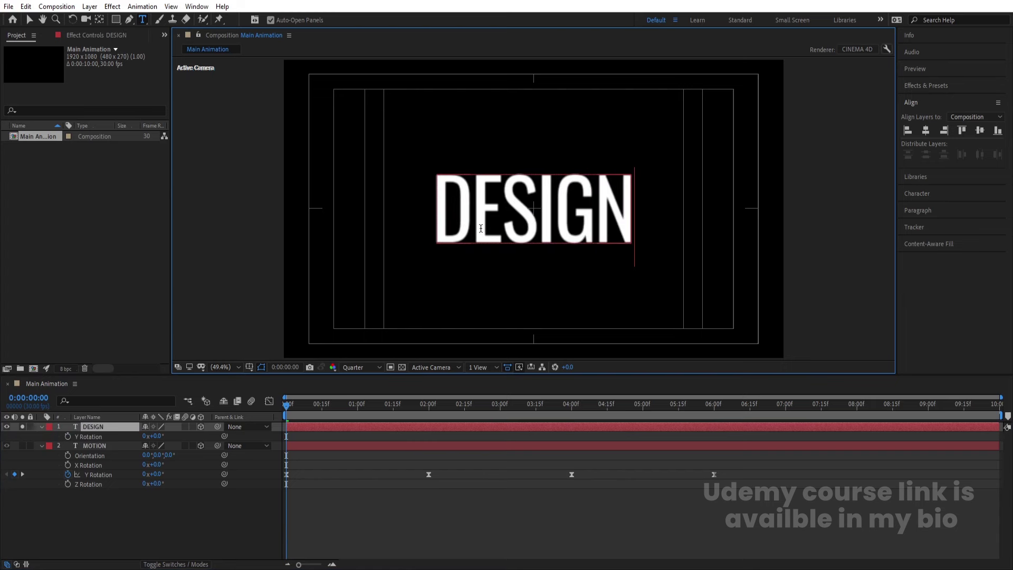
Preview the animation and switch off the DESIGN layer's visibility
left_click(159, 505)
key("space")
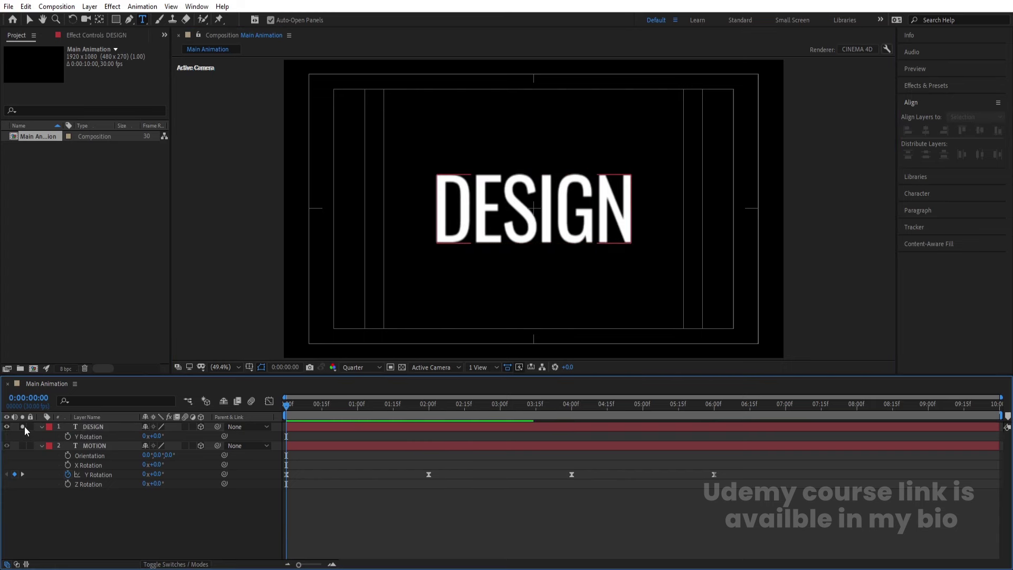
left_click(7, 426)
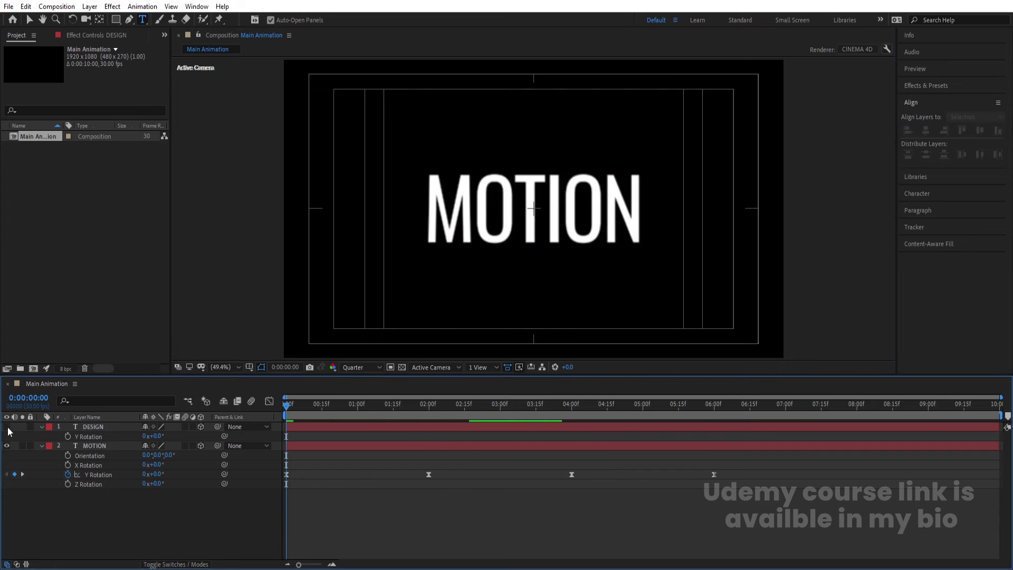
left_click_drag(303, 409, 350, 418)
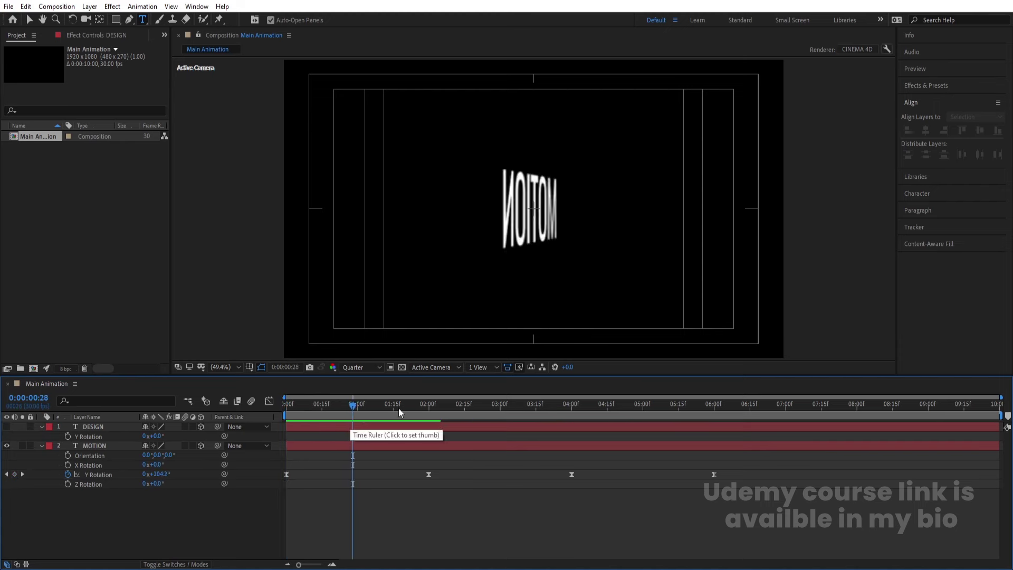
Split MOTION at 0:00:00:27, hide the MOTION 2 half, and show DESIGN
key("Page_Up")
key("Page_Up")
key("Page_Down")
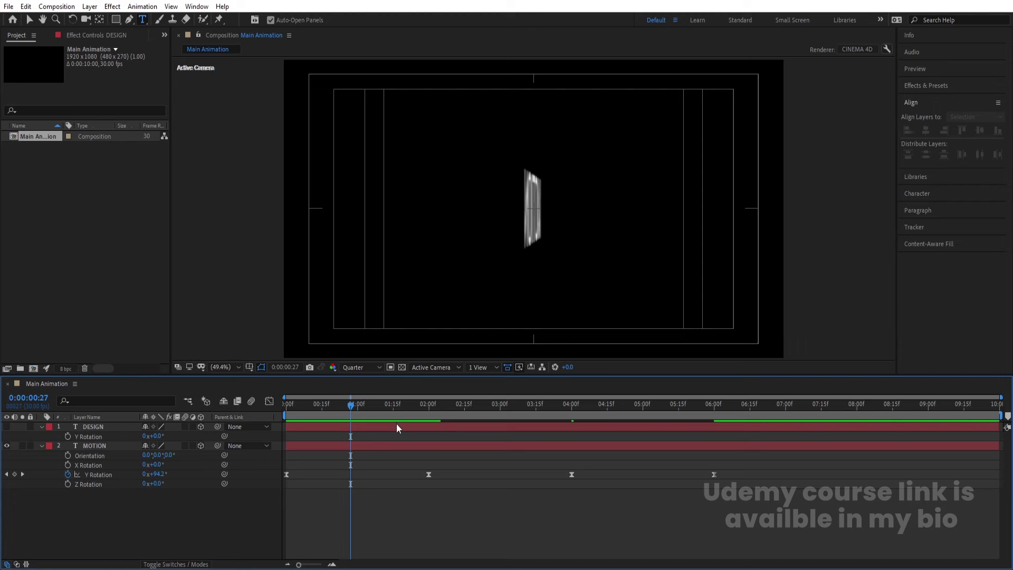
left_click(94, 445)
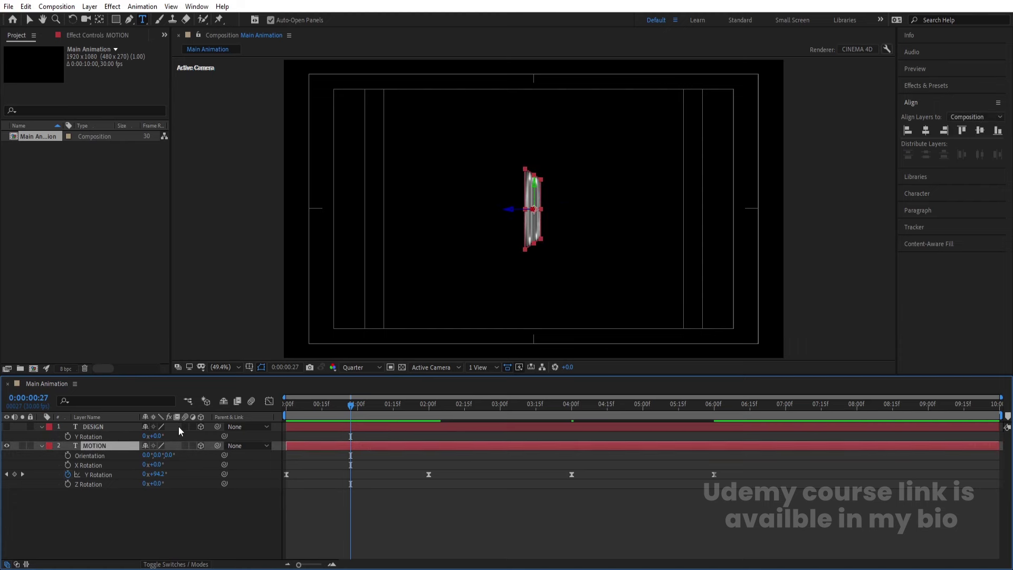
key("ctrl+shift+d")
left_click(7, 446)
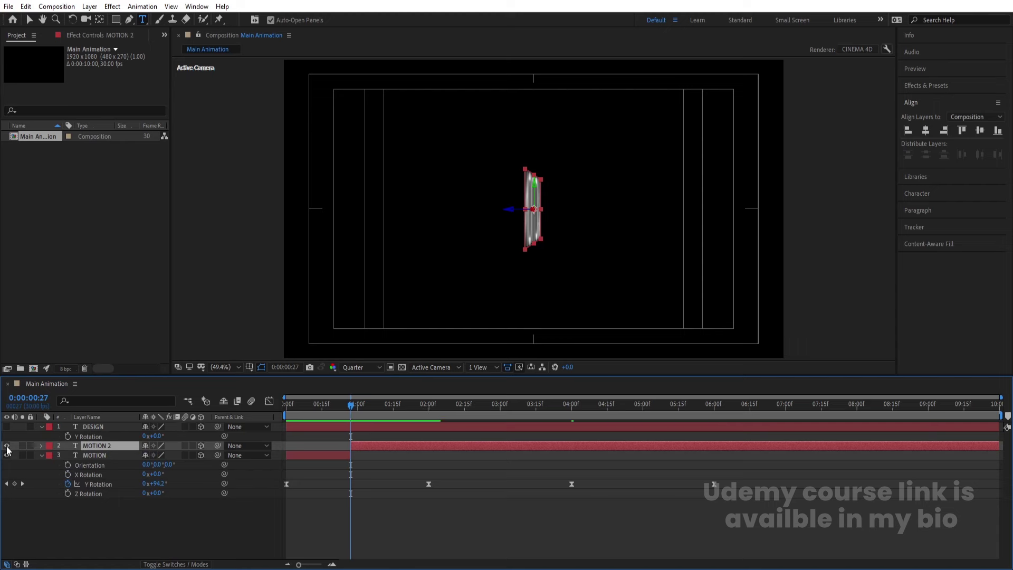
left_click(7, 427)
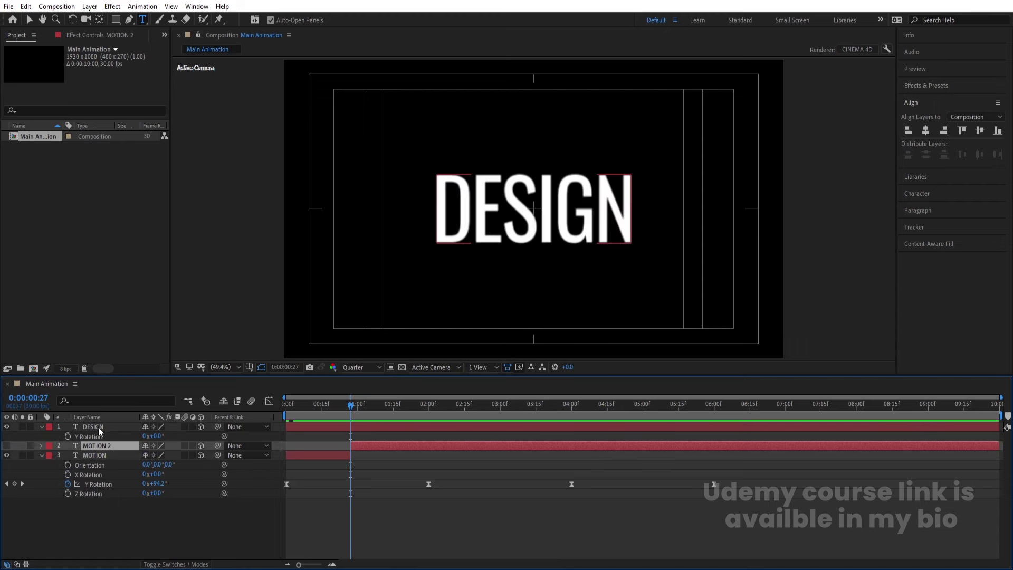
At 0:00:02:00, parent DESIGN to MOTION and give DESIGN a yellow label
left_click(100, 426)
left_click_drag(406, 413, 429, 414)
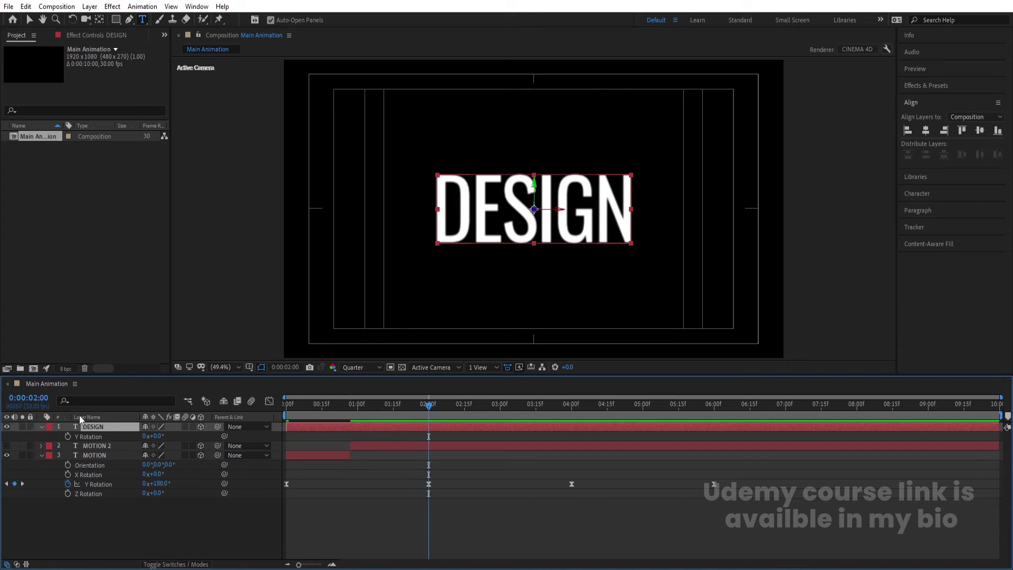
left_click_drag(220, 429, 112, 461)
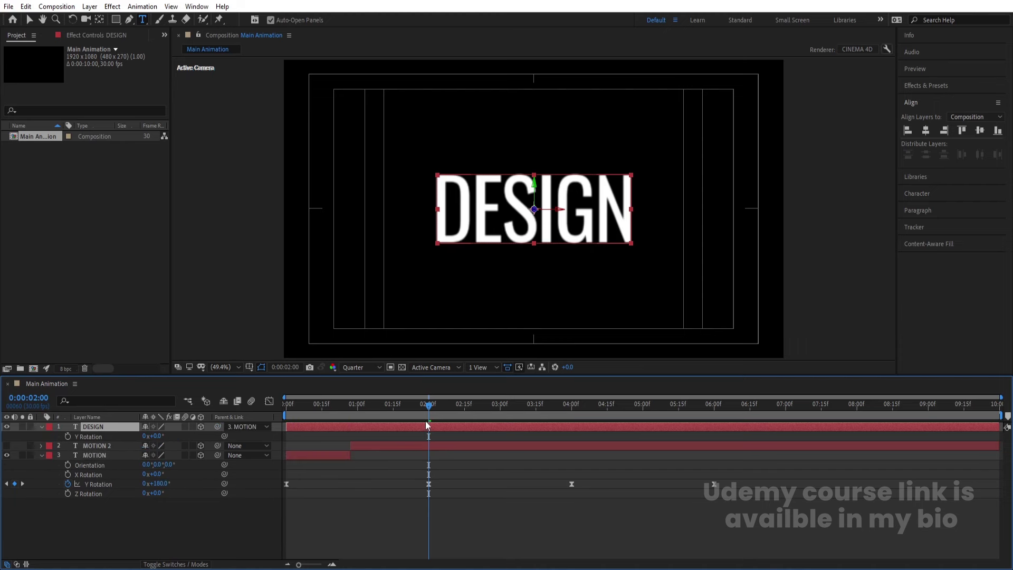
left_click(49, 427)
left_click(82, 252)
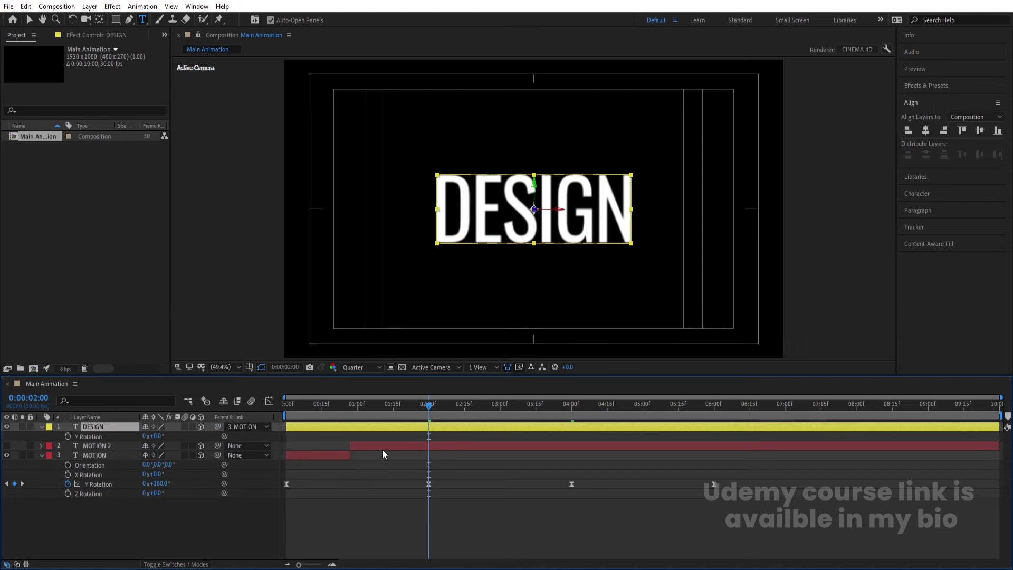
left_click(351, 406)
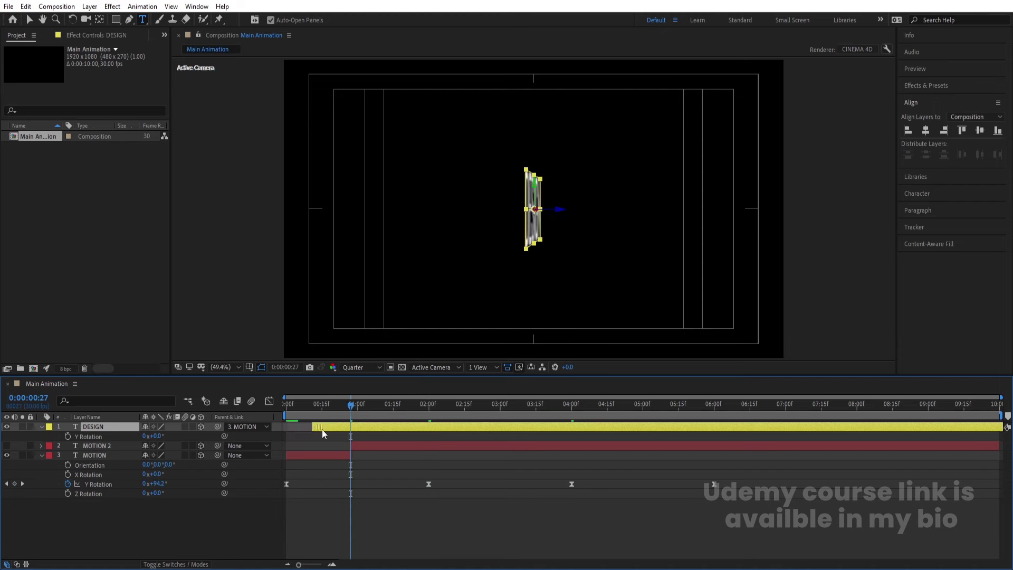
Preview the flip, then step frame by frame to 0:00:04:26 where DESIGN turns edge-on
key("space")
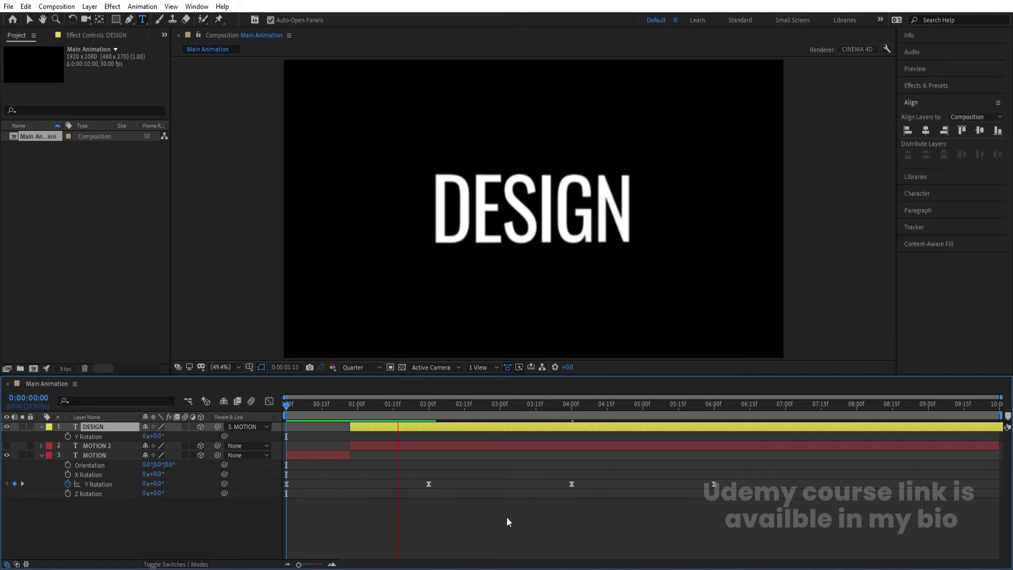
key("space")
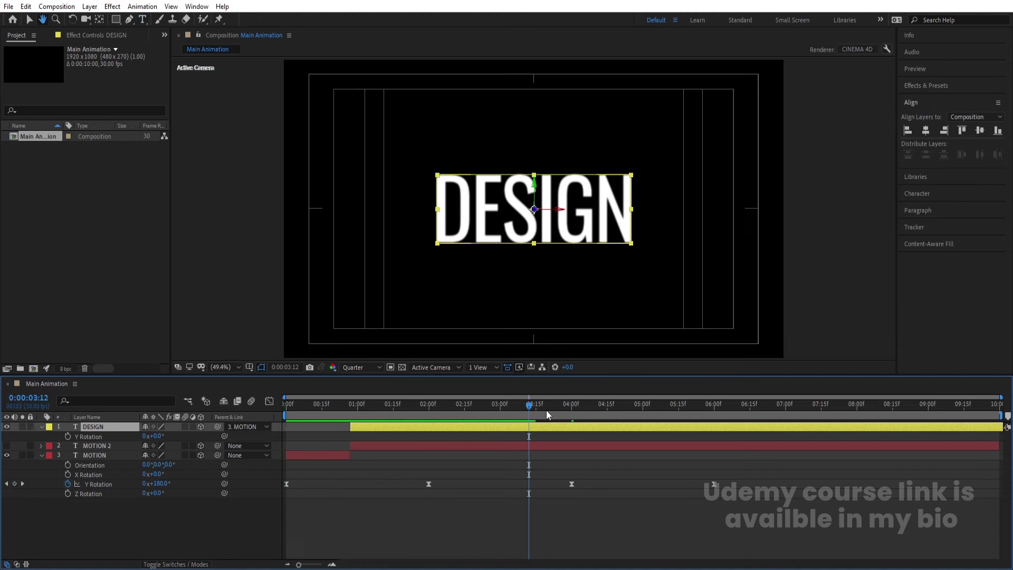
left_click_drag(531, 407, 632, 441)
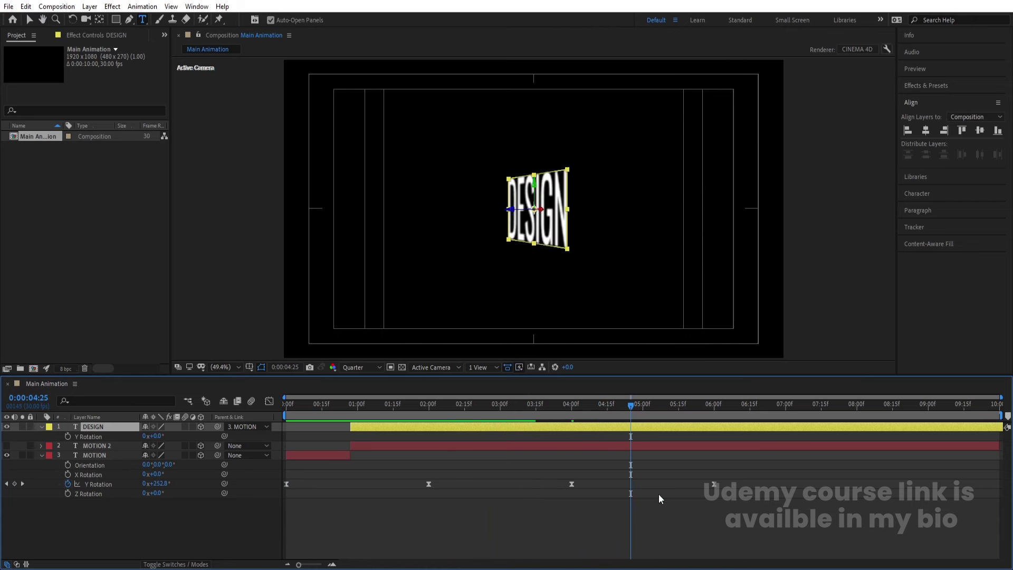
key("Page_Down")
key("Page_Up")
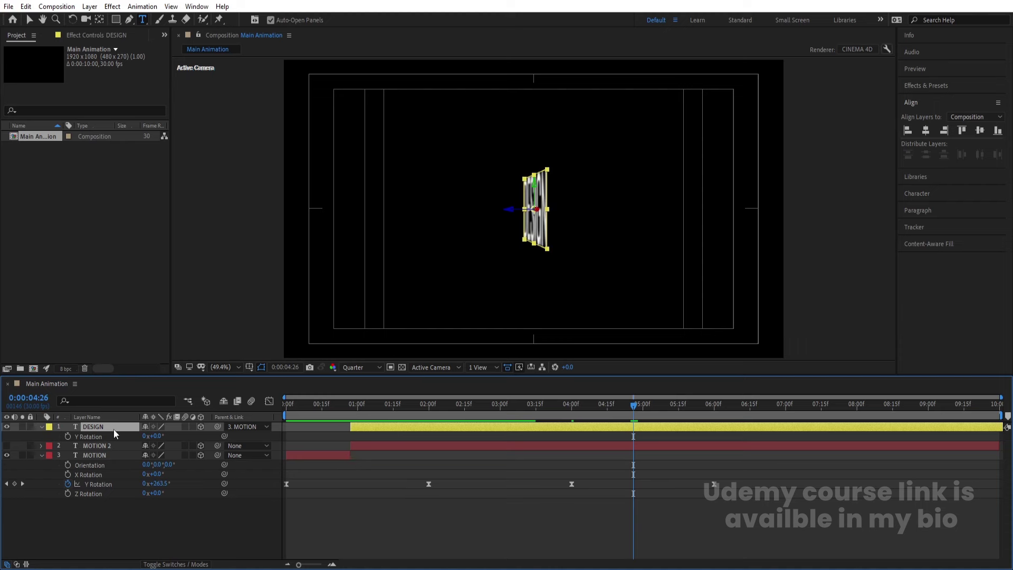
Split DESIGN at 0:00:04:26, delete its tail, and move the re-shown MOTION 2 to start there
key("ctrl+shift+d")
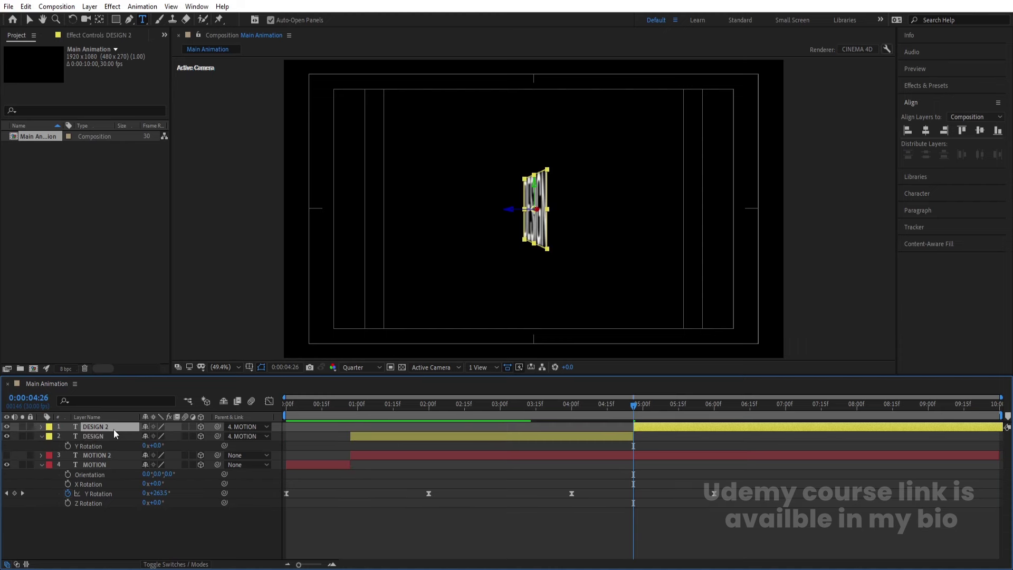
key("Delete")
left_click(6, 445)
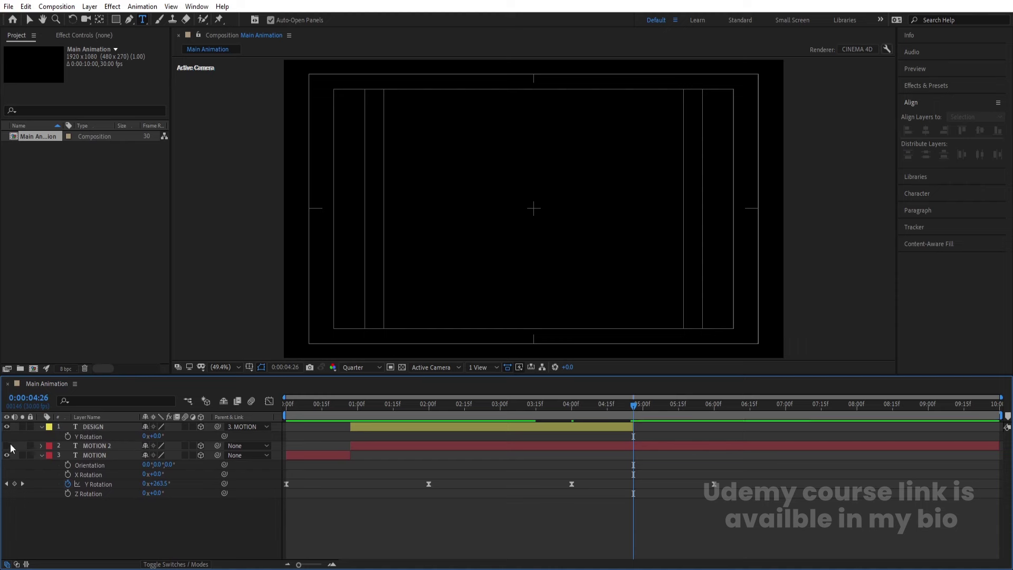
left_click(103, 446)
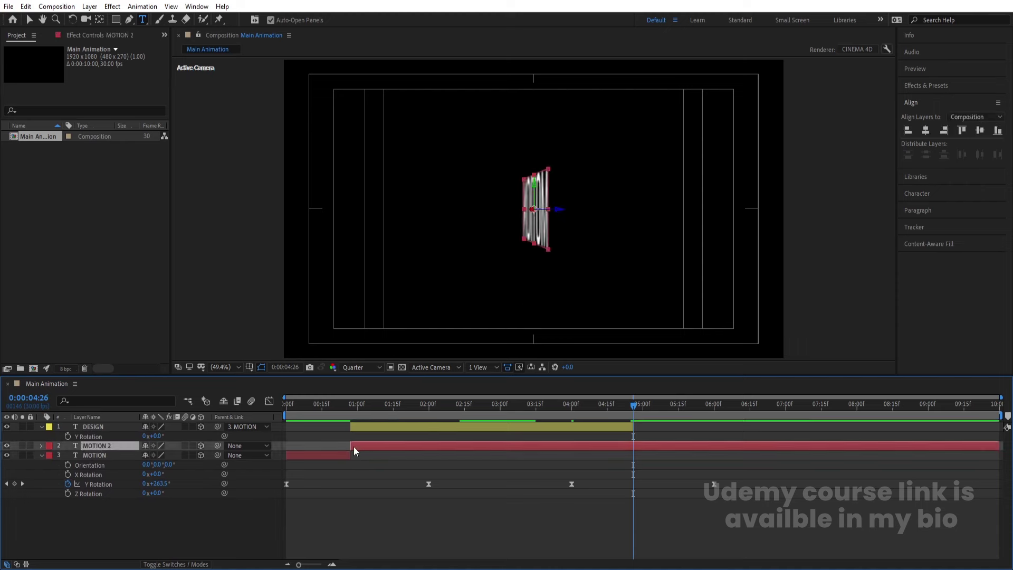
left_click_drag(352, 447, 634, 464)
Preview the full MOTION–DESIGN–MOTION flip from the start and select all three text layers
key("space")
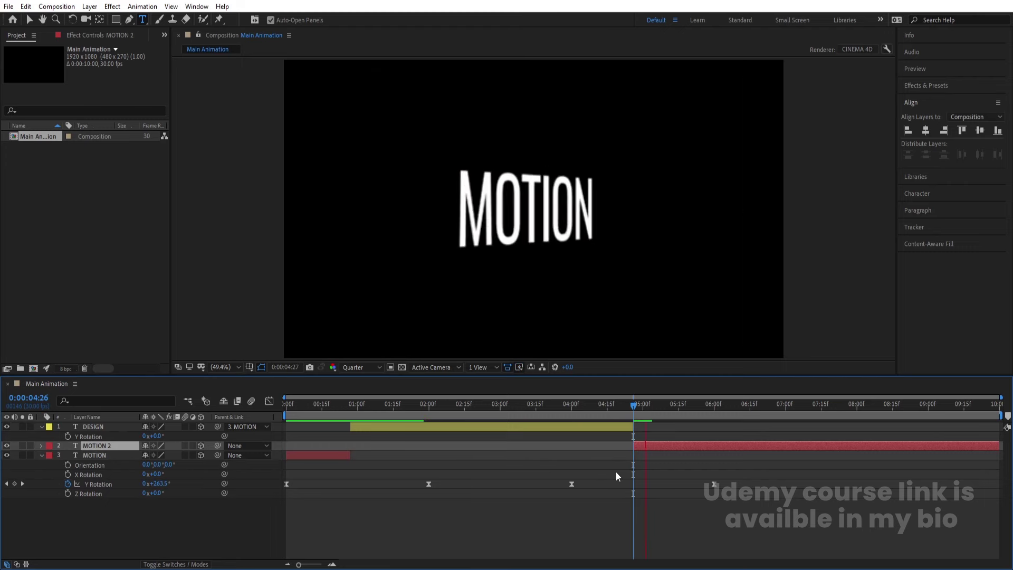
key("space")
key("Home")
key("space")
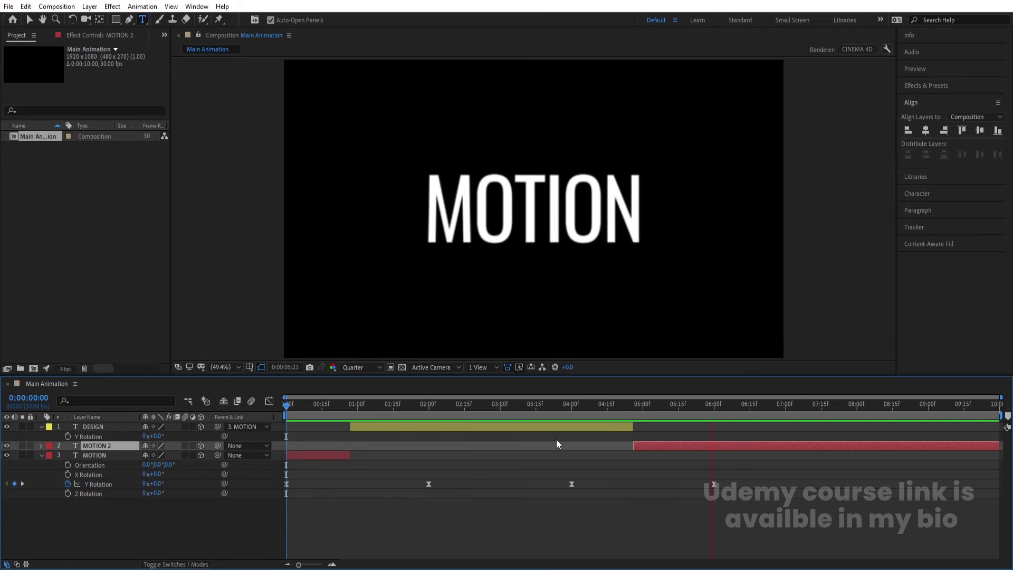
key("space")
left_click_drag(131, 521, 100, 426)
Pre-compose the three text layers into a composition named Text and duplicate it into four copies
key("ctrl+shift+c")
type("Text")
key("Return")
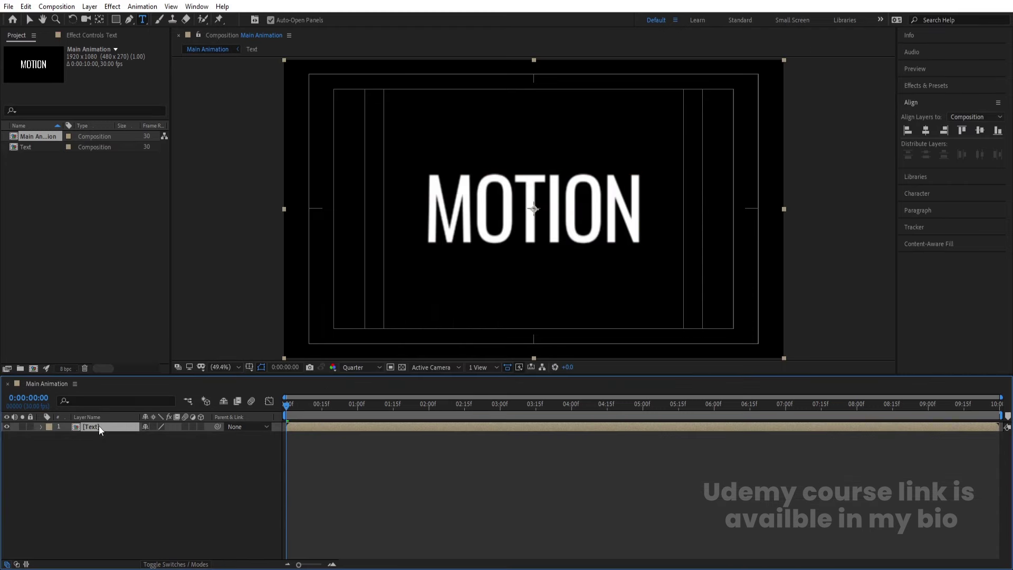
key("ctrl+d")
key("ctrl+d")
key("ctrl+d")
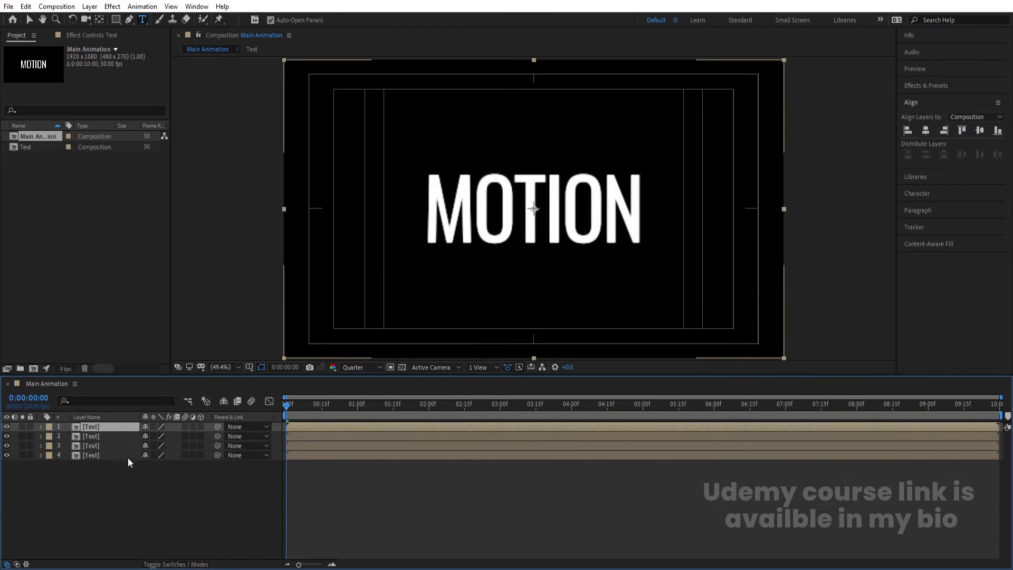
Select the bottom Text layer (layer 4) and focus the Effects & Presets search field
left_click(93, 456)
left_click(915, 86)
left_click(927, 100)
Apply a Fill effect to layer 4 and set its colour to green
type("fill")
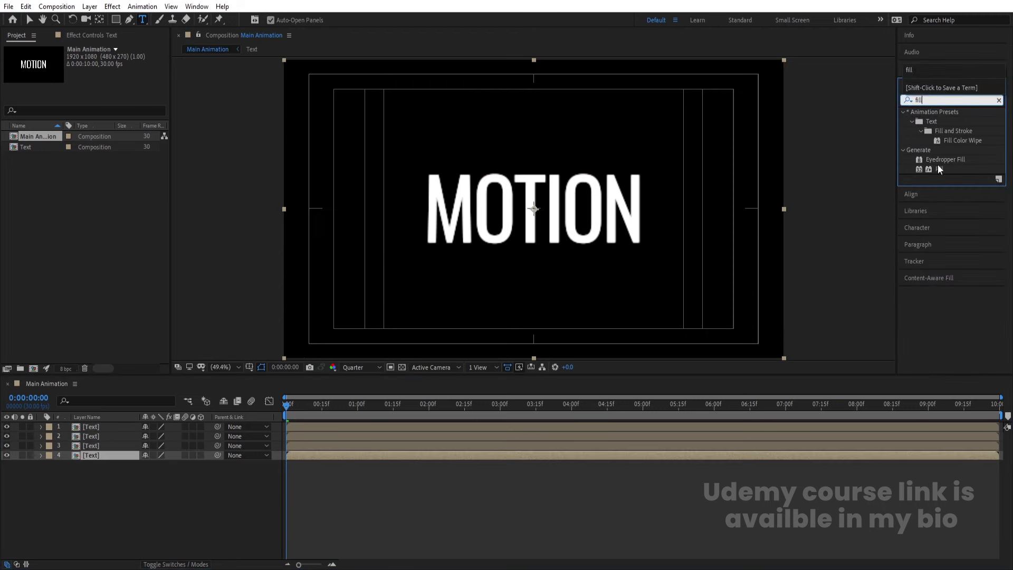
double_click(940, 169)
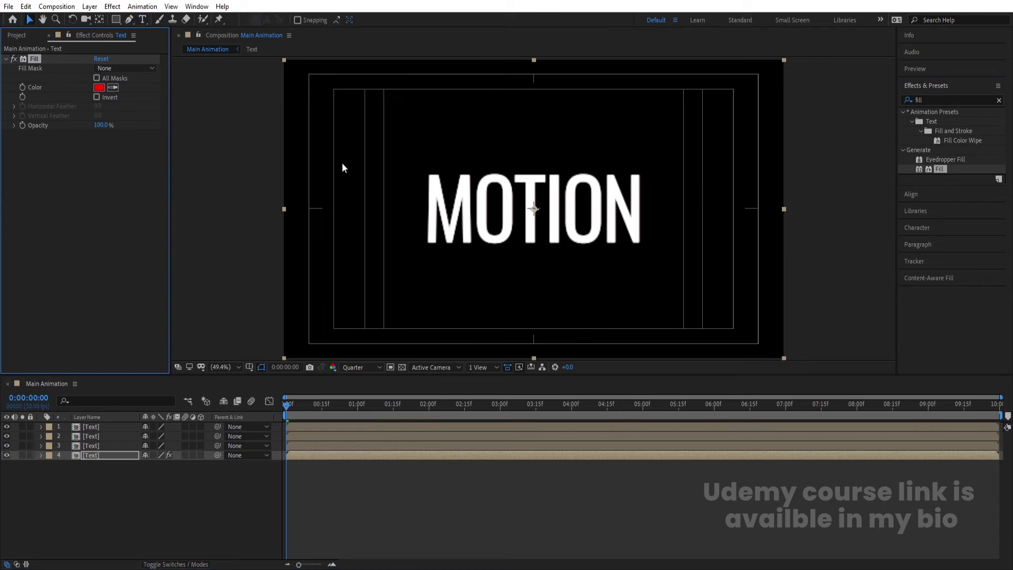
left_click(103, 87)
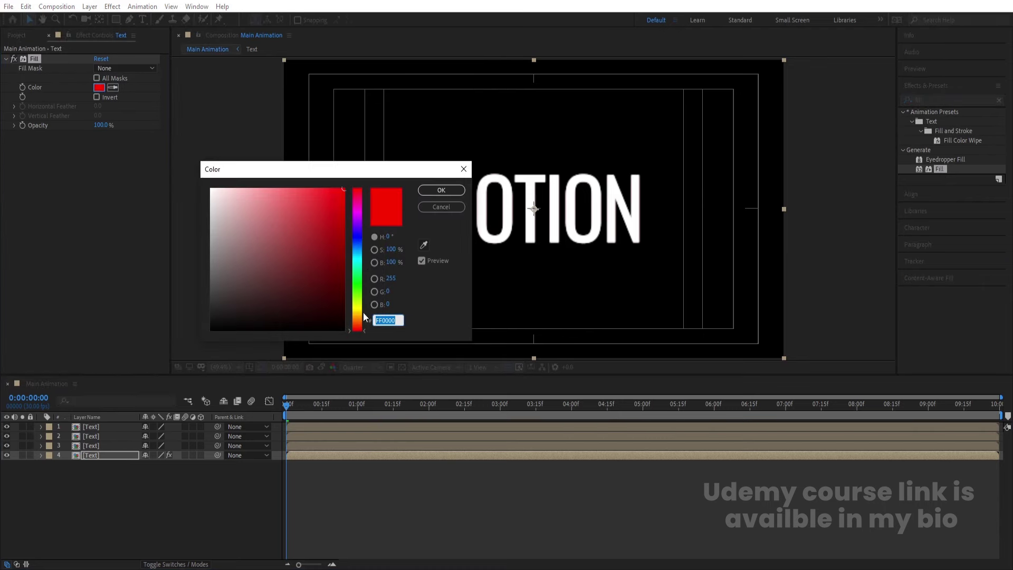
left_click_drag(363, 312, 345, 275)
key("Return")
Apply a blue Fill effect to layer 3 and a red Fill effect to layer 2
left_click(110, 445)
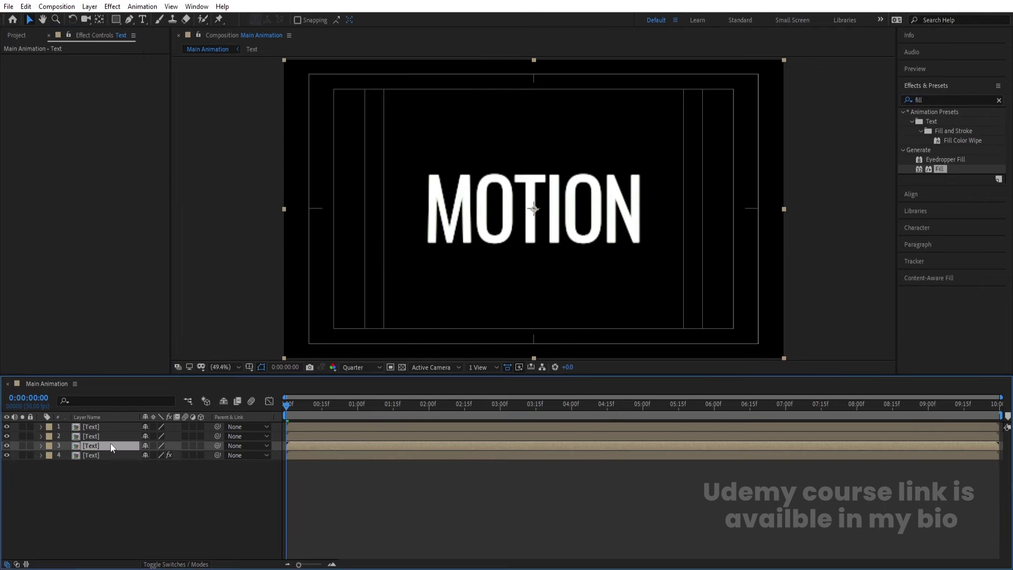
double_click(933, 171)
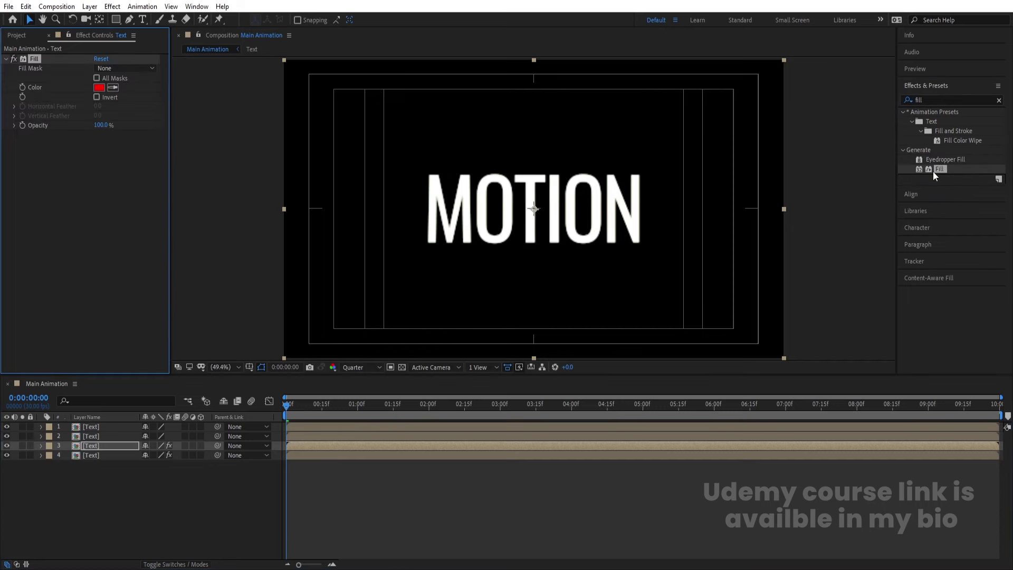
left_click(356, 246)
key("Return")
left_click(104, 436)
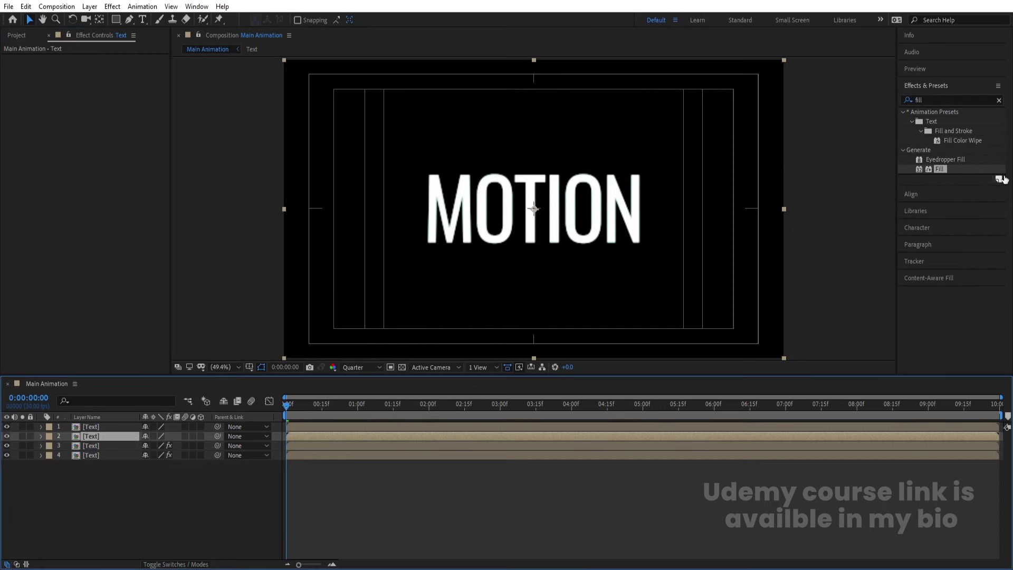
double_click(940, 169)
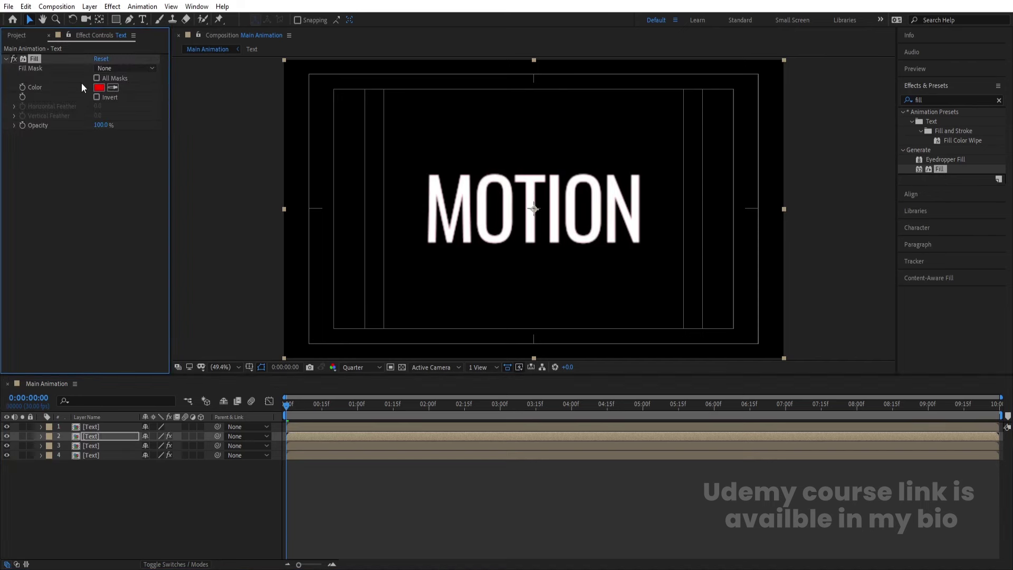
key(";")
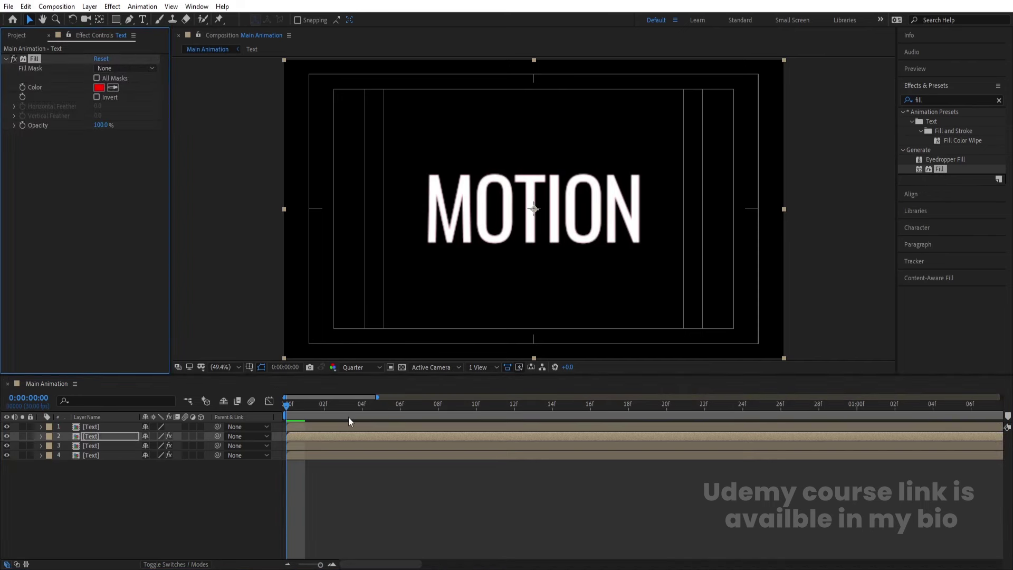
Trim text layers 3, 2 and 1 to start at frames 1, 2 and 3
left_click(353, 484)
key("Page_Down")
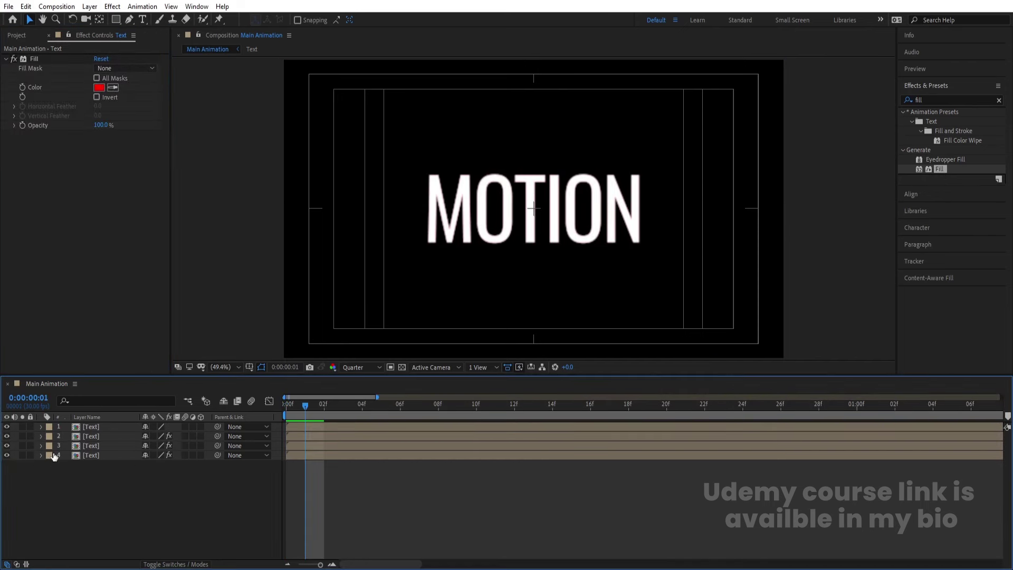
left_click(91, 446)
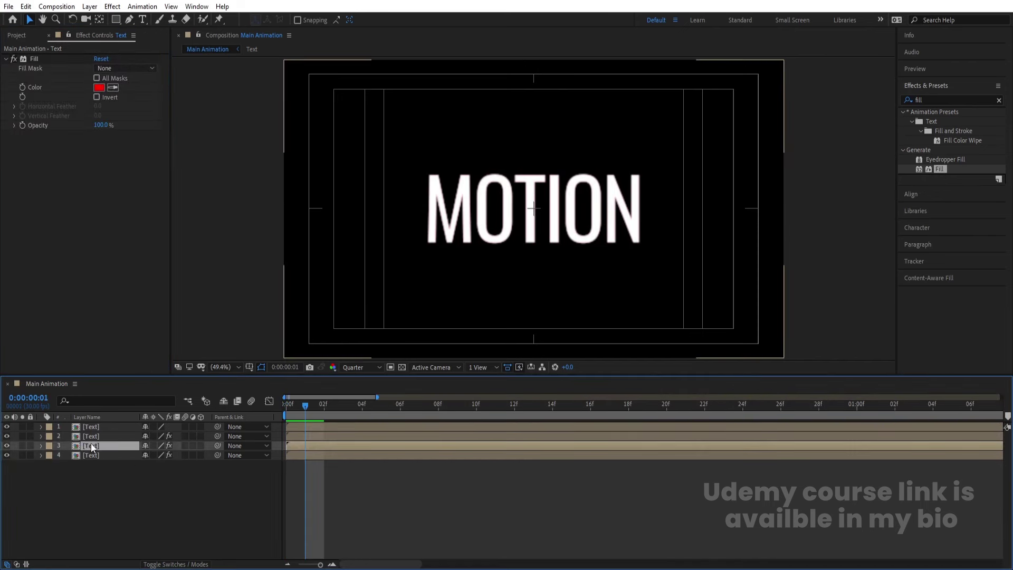
key("Page_Down")
left_click(315, 436)
key("alt+bracketleft")
key("Page_Down")
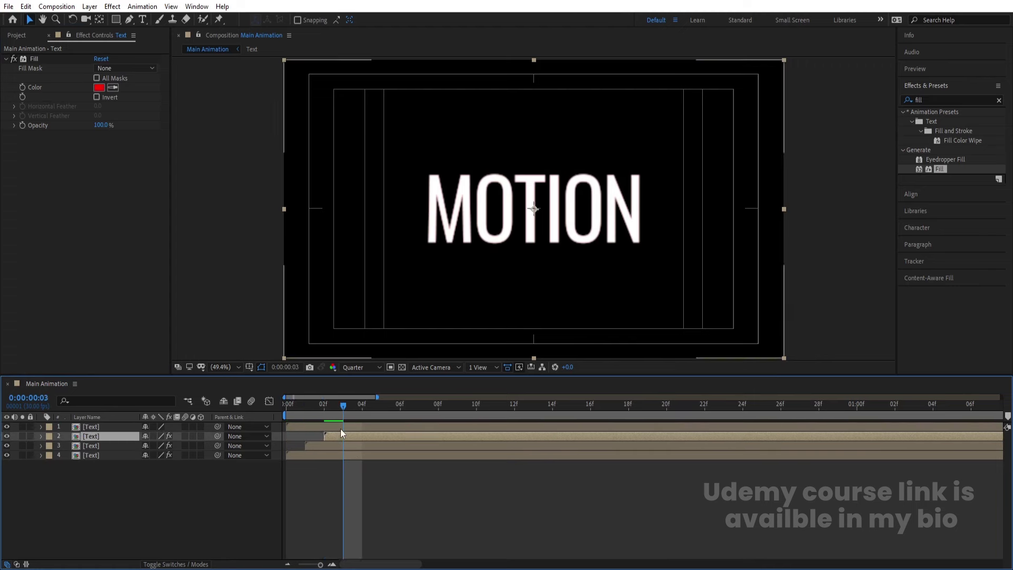
left_click(340, 426)
key("alt+bracketleft")
key("minus")
key("minus")
Preview the staggered text, select all four text layers and return to frame 0
key("space")
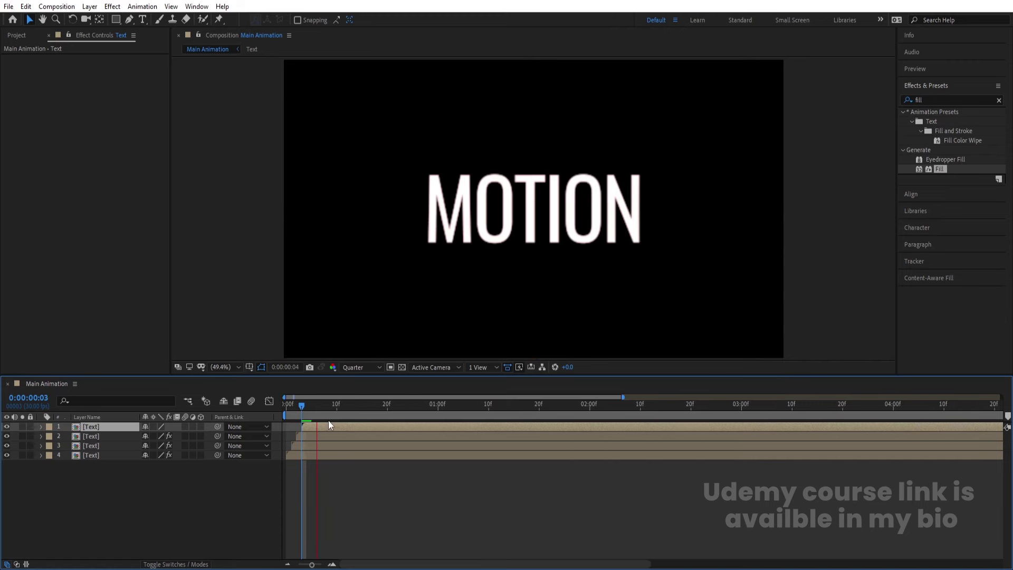
key("space")
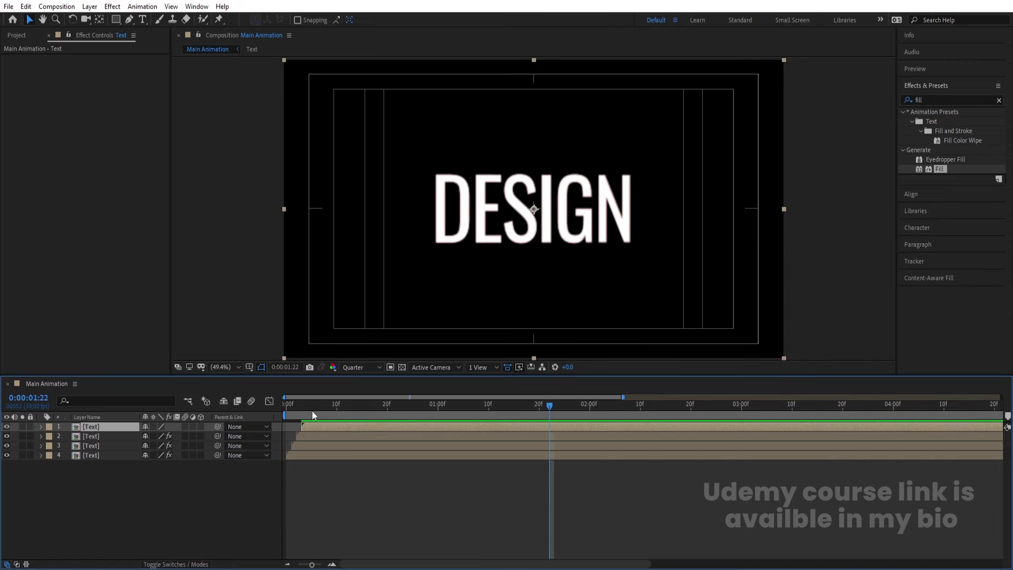
key("ctrl+a")
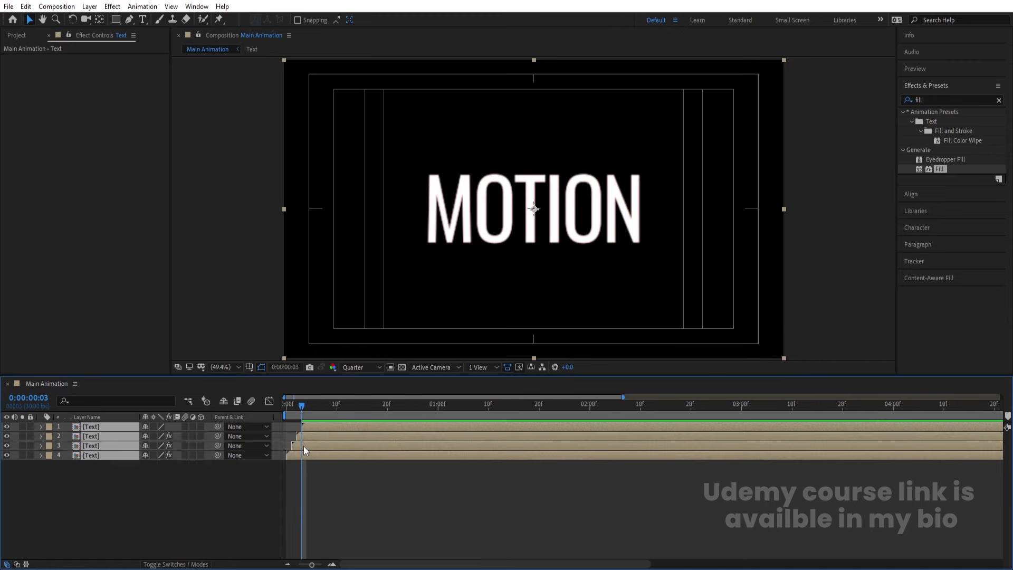
key("equal")
key("equal")
left_click(285, 407)
key("Home")
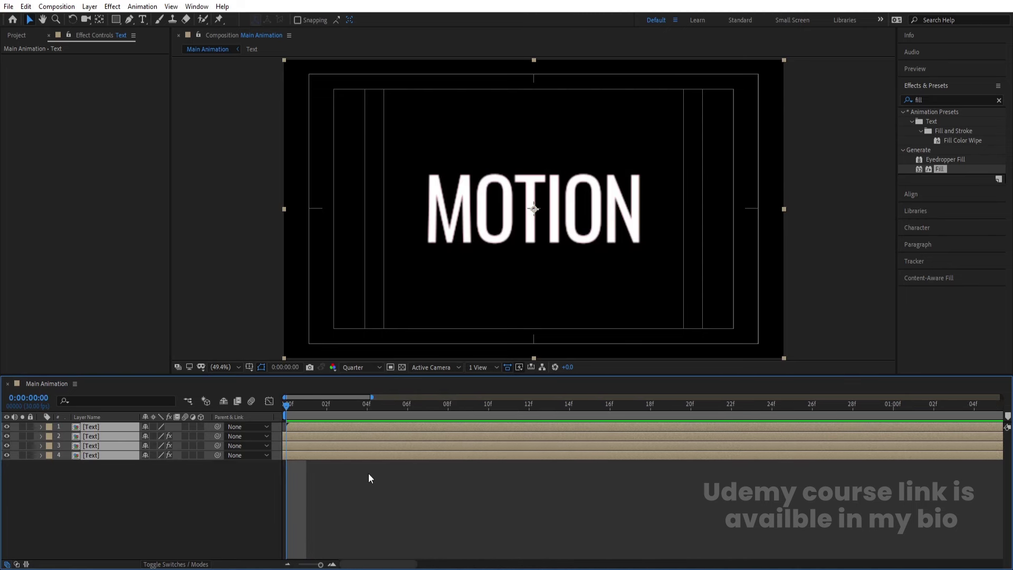
key("minus")
key("minus")
key("minus")
key("space")
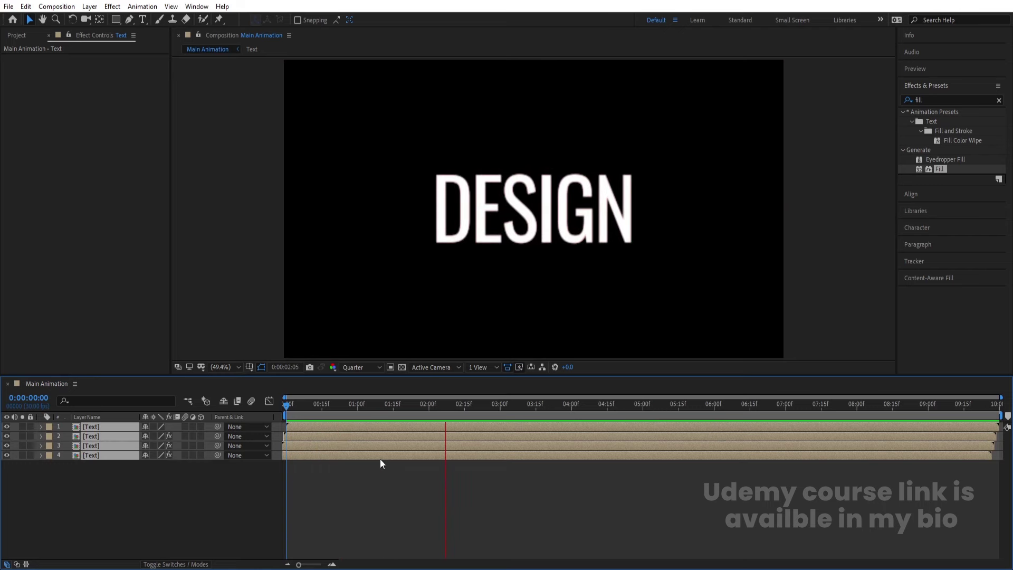
key("space")
key("space")
key("space")
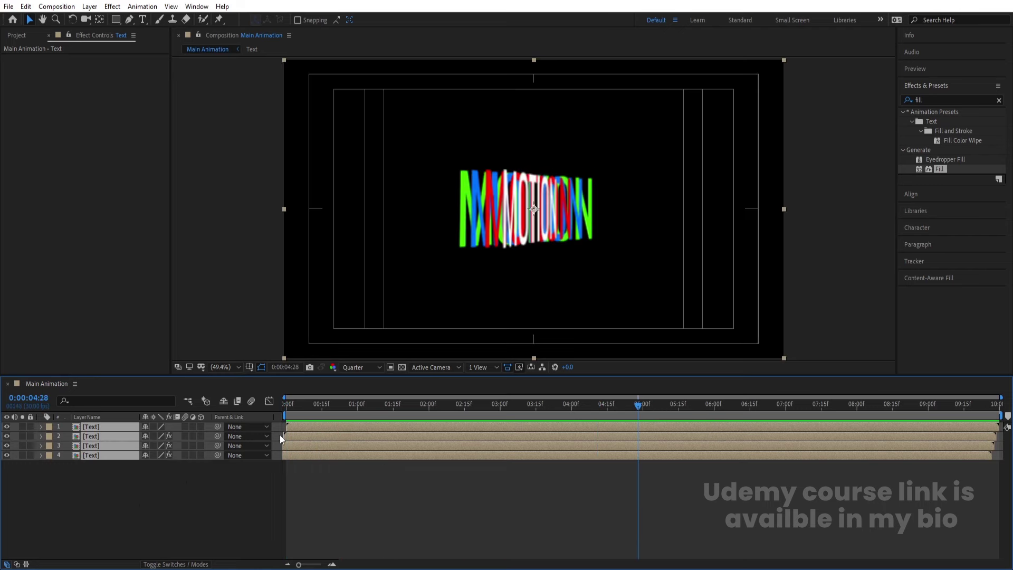
key("Home")
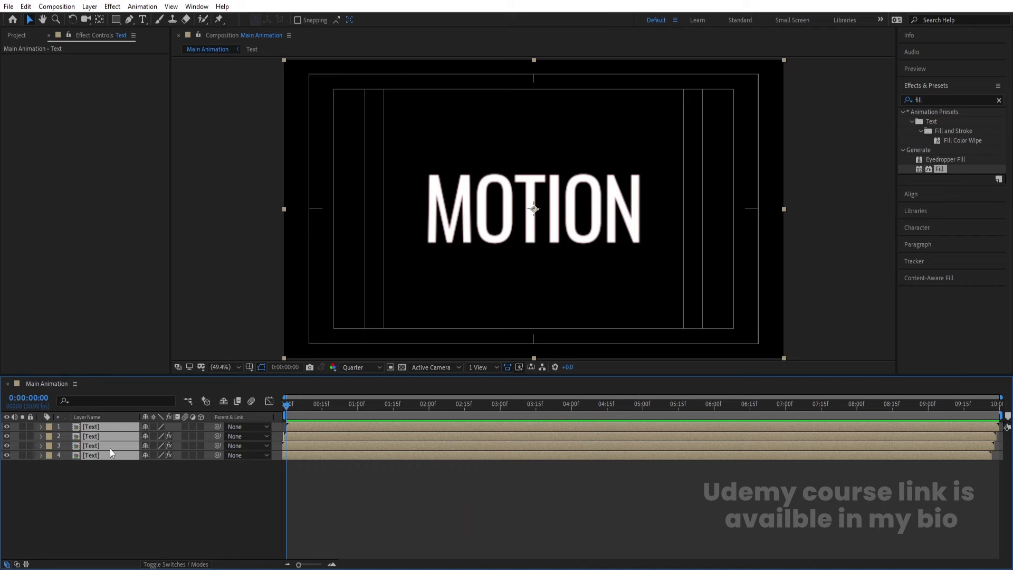
Pre-compose the four text layers into a precomp named Animation
key("ctrl+shift+c")
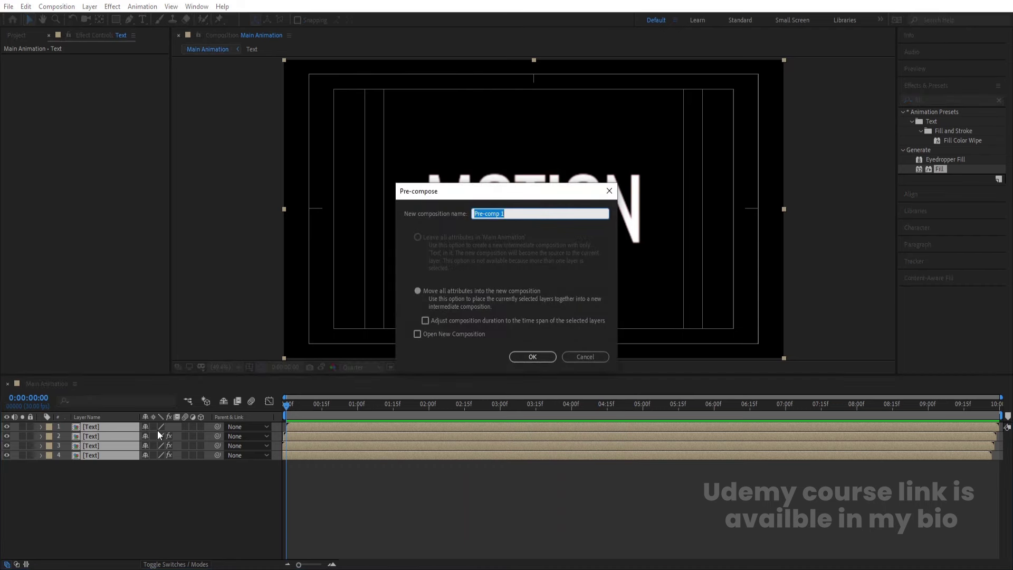
type("Animation")
key("Return")
Add a new black solid and apply Gradient Ramp to it
key("ctrl+y")
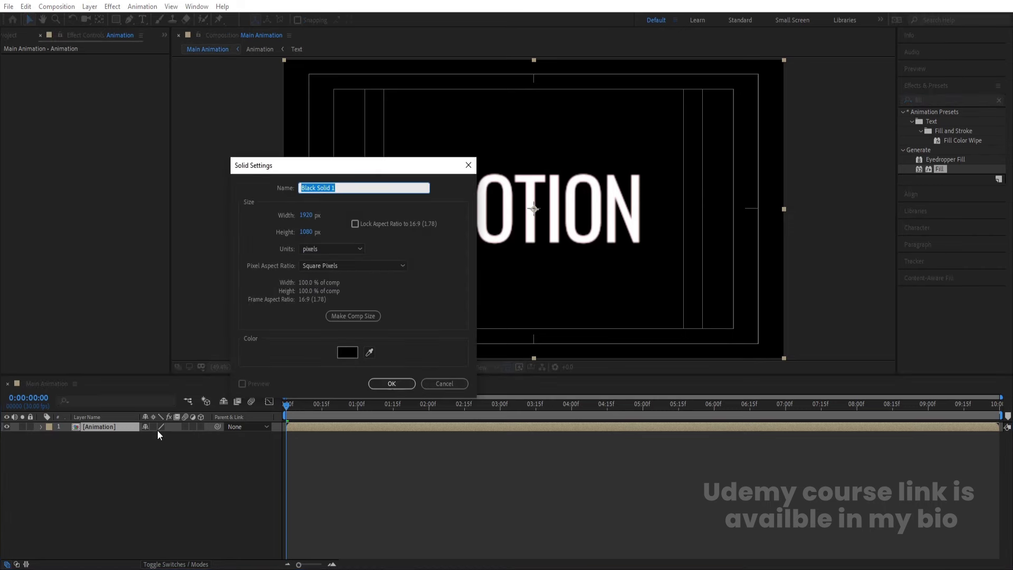
key("Return")
left_click(934, 99)
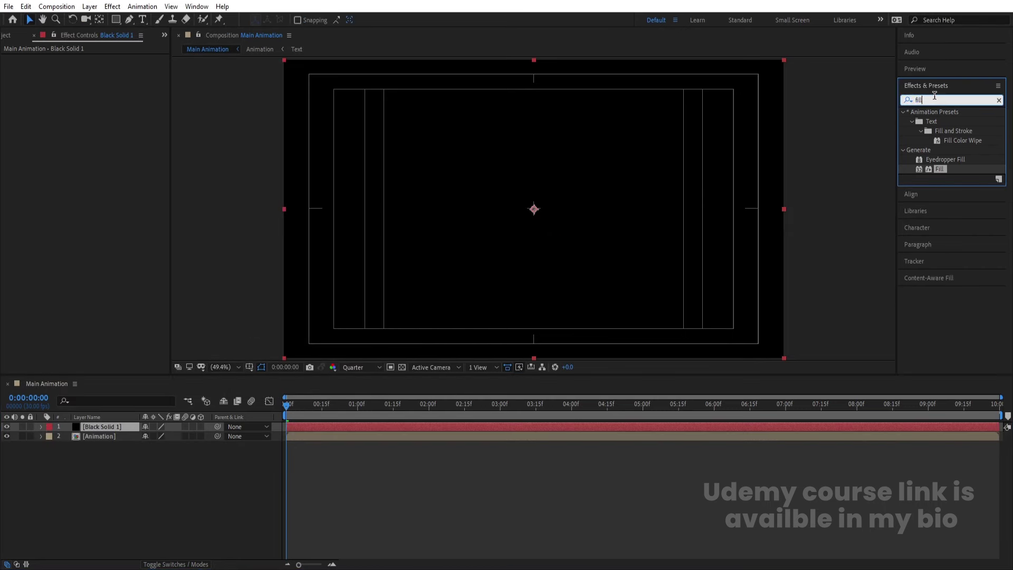
type("ramp")
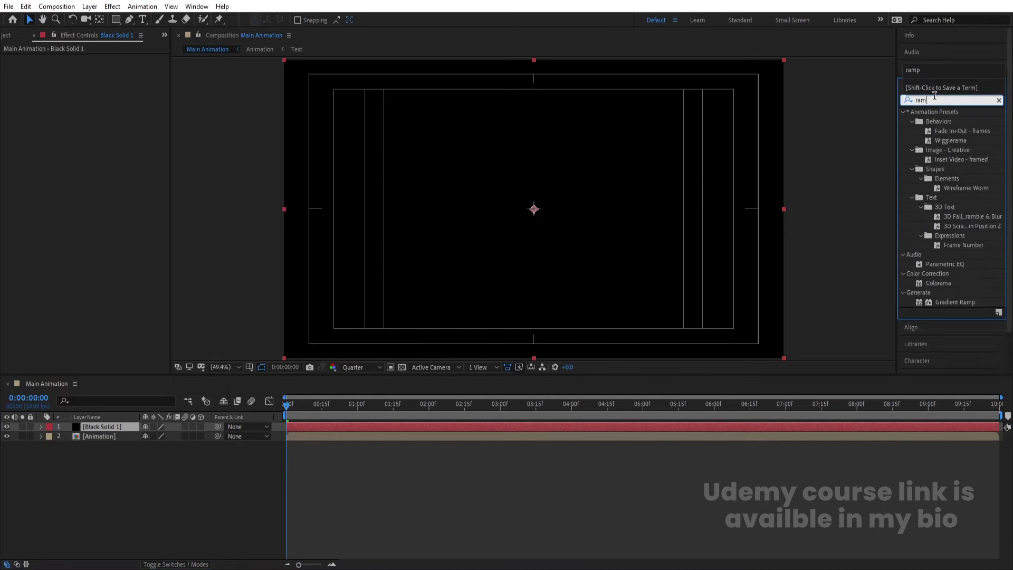
double_click(950, 122)
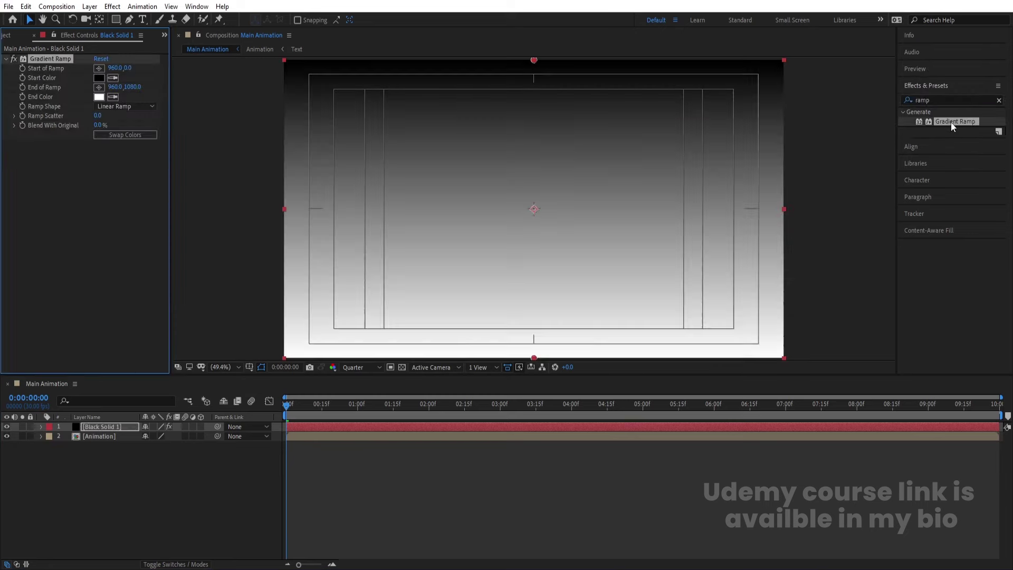
Pre-compose the gradient solid as 'ramp' and hide that layer
left_click(90, 514)
left_click(93, 428)
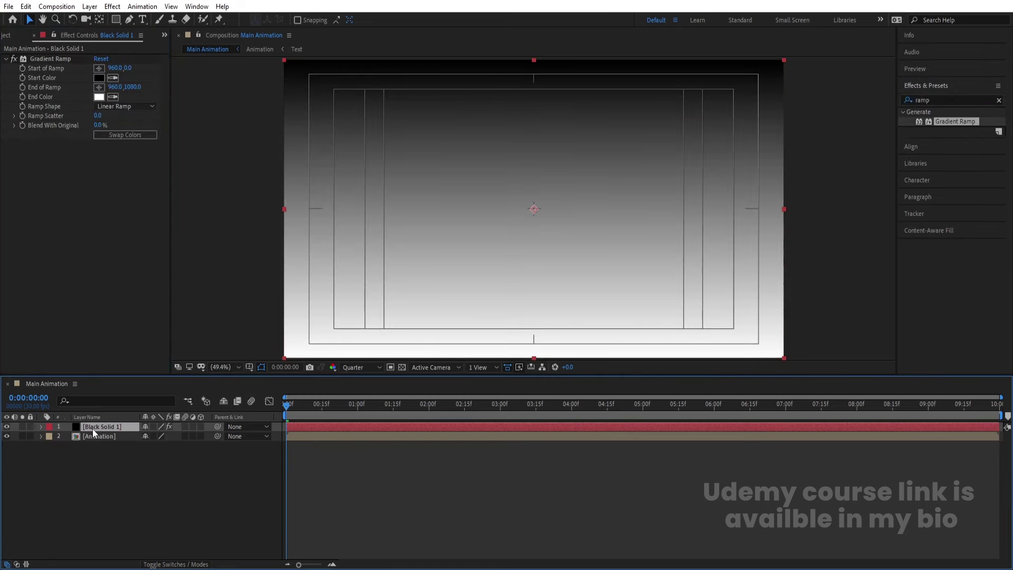
key("ctrl+shift+c")
type("ramp")
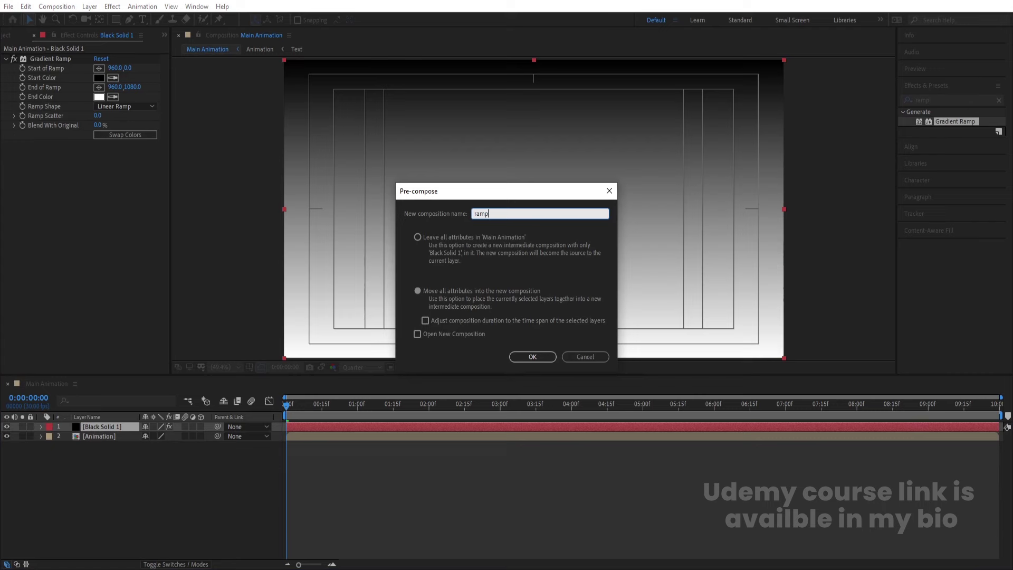
key("Return")
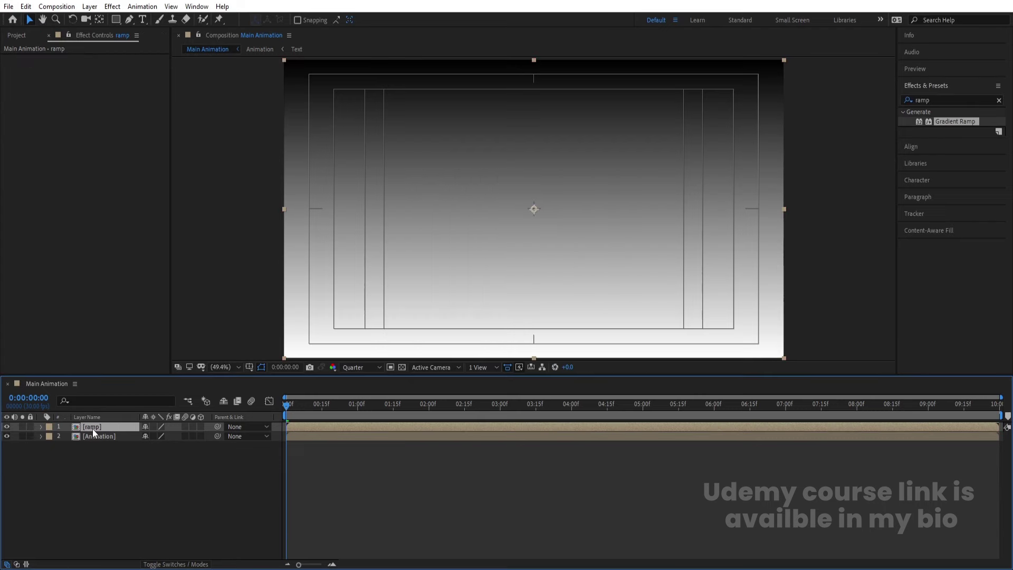
left_click(7, 427)
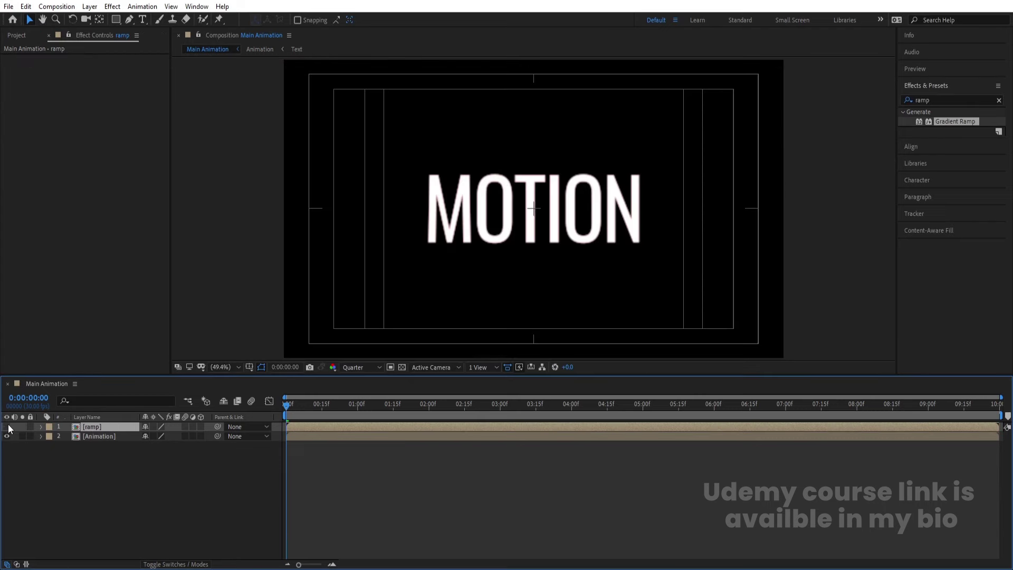
Apply Time Displacement to the Animation layer with ramp as the displacement layer
left_click(97, 438)
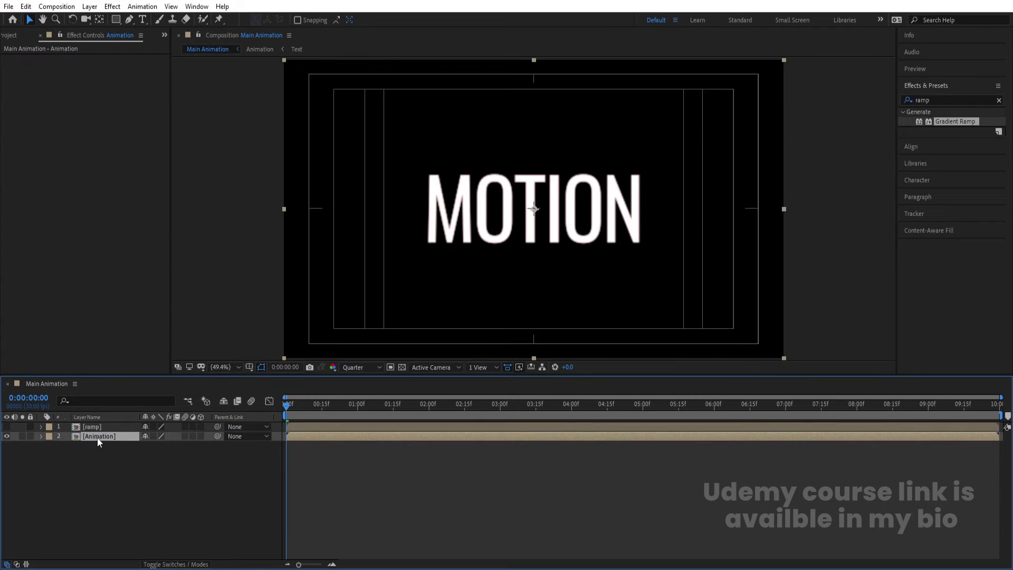
left_click(948, 101)
type("tim")
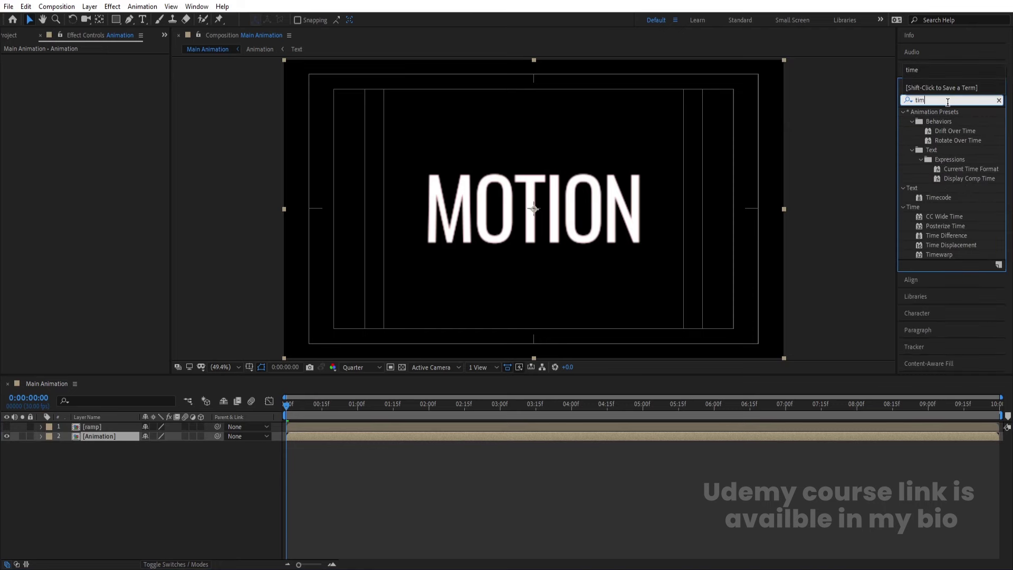
double_click(947, 244)
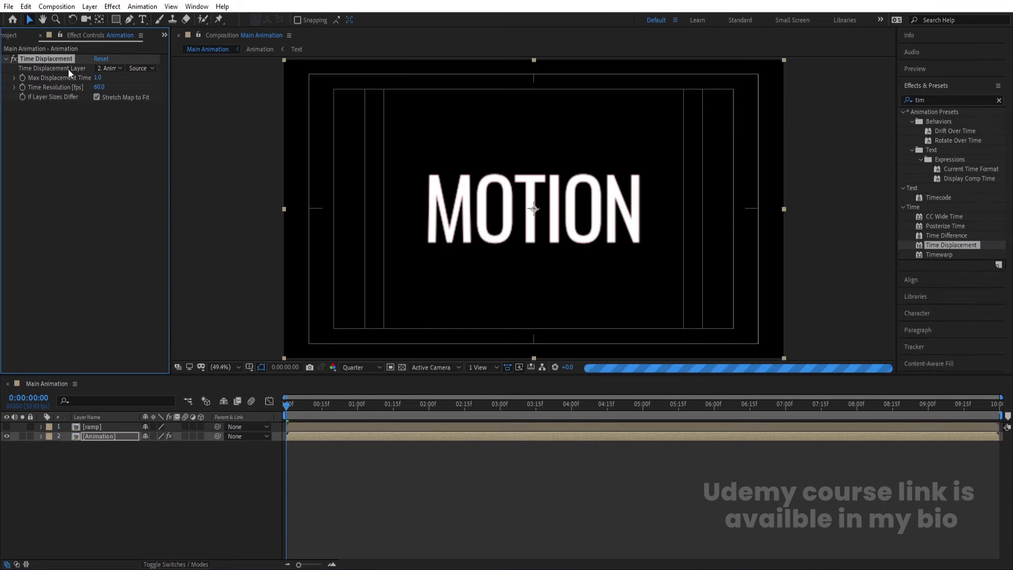
left_click(112, 68)
left_click(119, 97)
Preview MOTION glitching into DESIGN, then select both the ramp and Animation layers
left_click(383, 511)
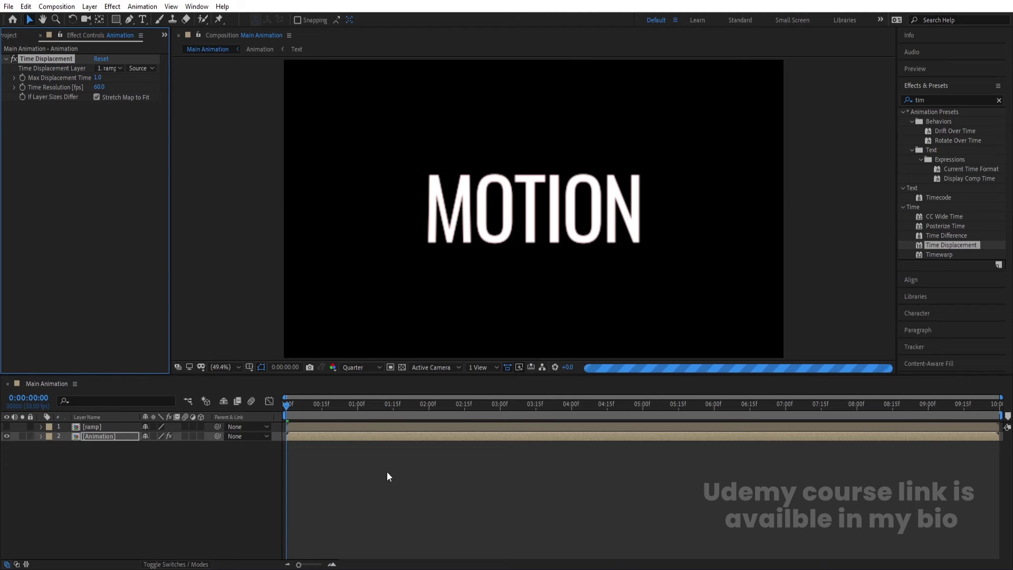
key("space")
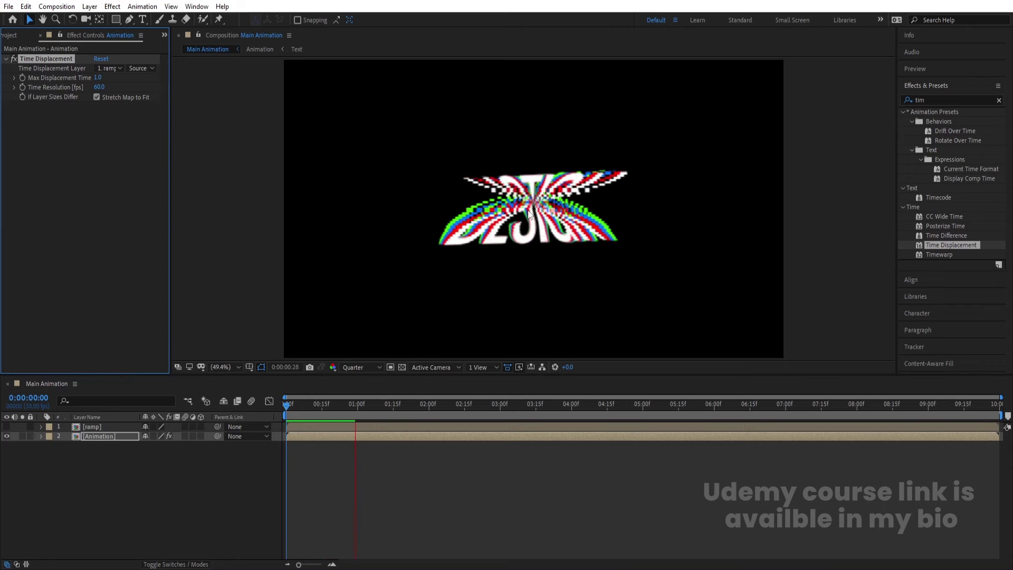
left_click(340, 405)
key("space")
key("space")
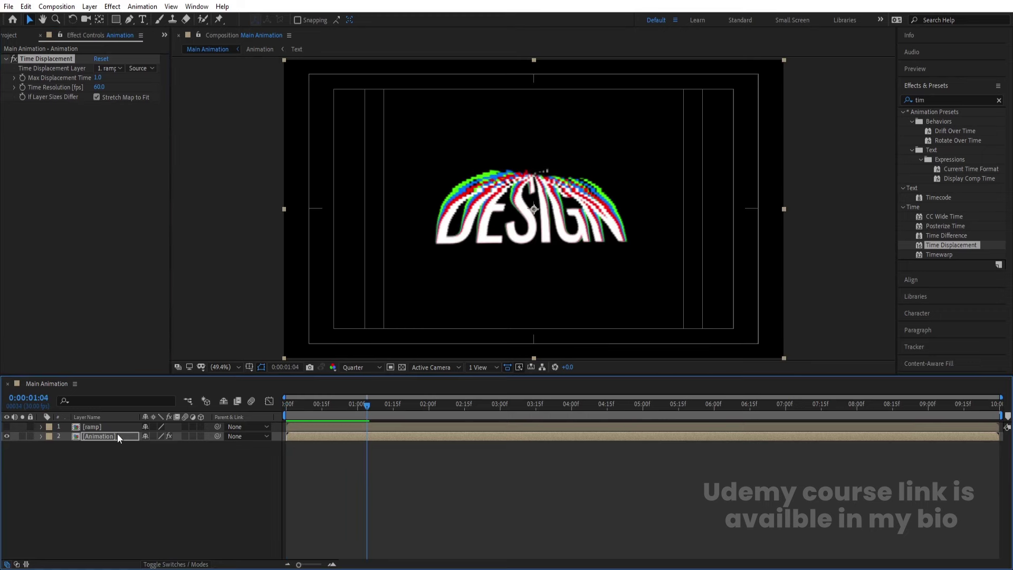
left_click(129, 456)
left_click_drag(305, 406, 285, 408)
left_click_drag(136, 475, 79, 416)
Pre-compose the ramp and Animation layers into a new Animation precomp
key("ctrl+shift+c")
type("Animation")
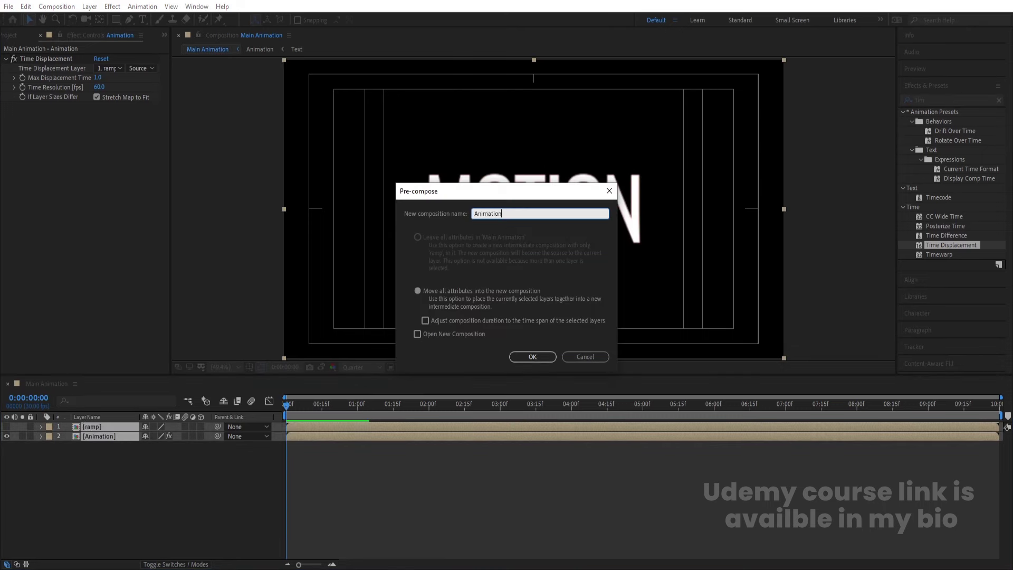
key("Return")
Duplicate the Animation precomp, flip the copy at Scale Y -100, and move it below MOTION
key("ctrl+d")
key("s")
left_click(172, 436)
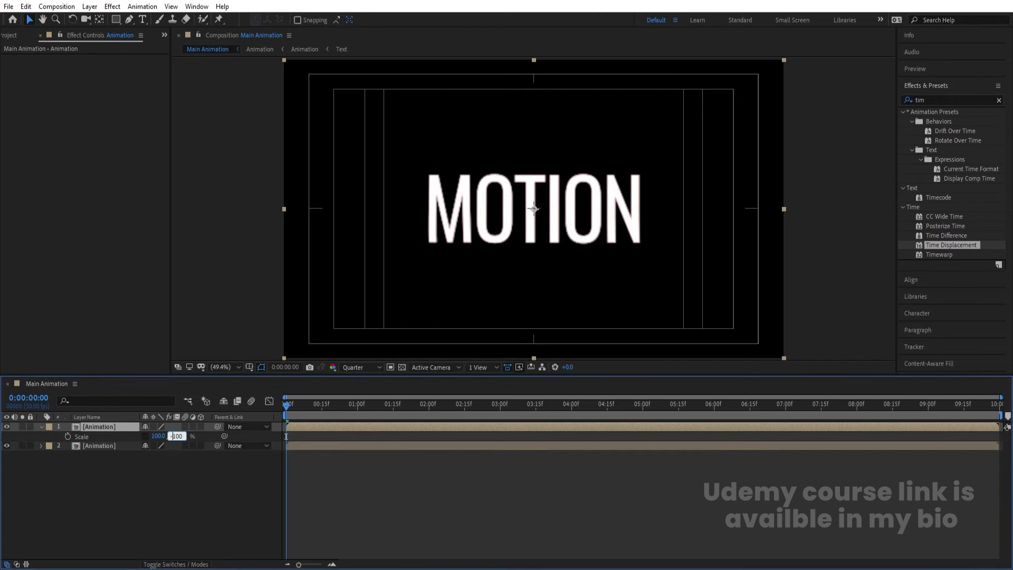
key("Return")
key("p")
left_click_drag(169, 436, 271, 459)
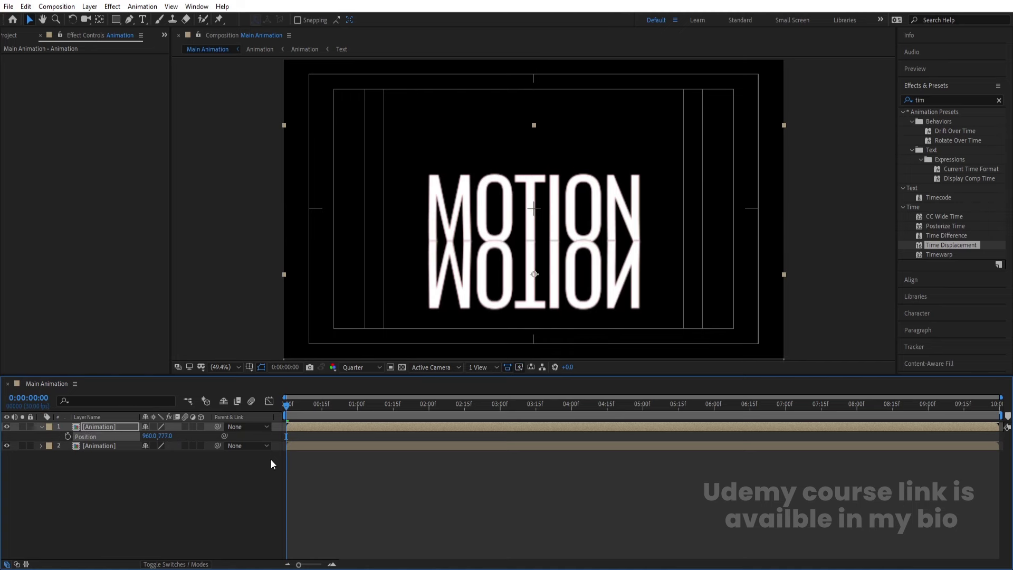
key("Down")
key("Down")
key("Down")
key("Down")
key("Down")
key("Down")
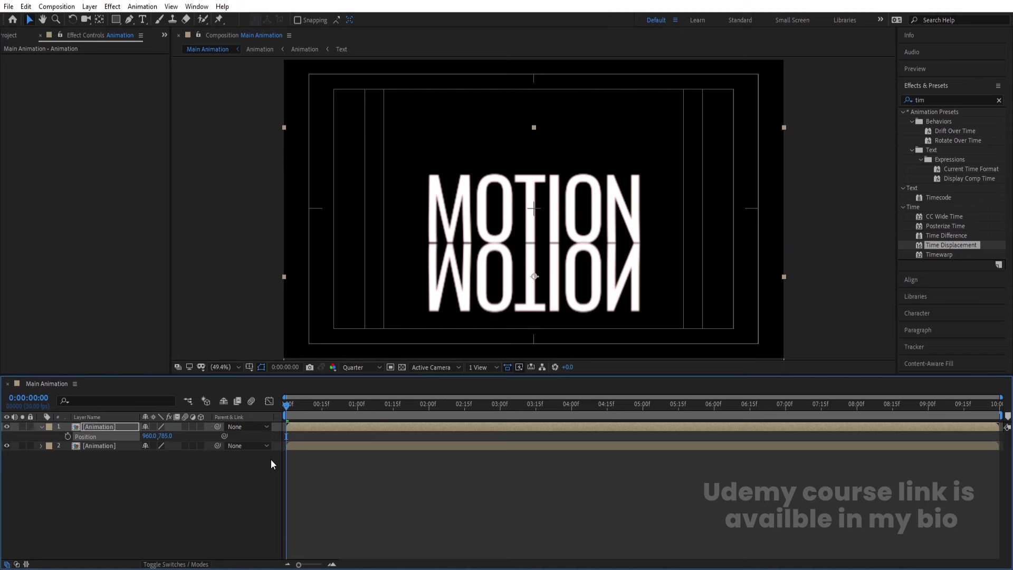
left_click(182, 458)
left_click(98, 427)
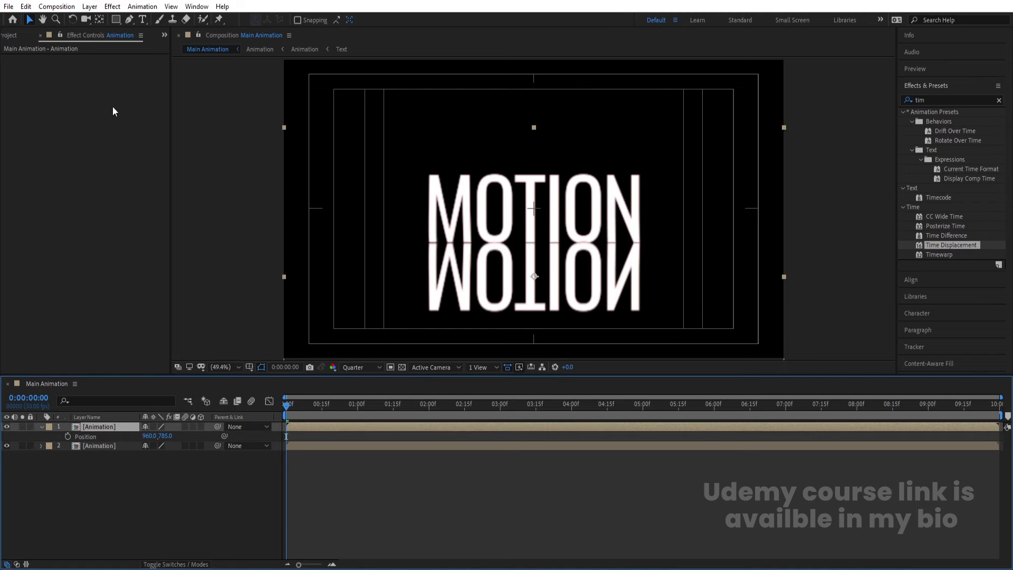
Draw a rectangle mask over the reflection and give it a 200-pixel feather
left_click(117, 21)
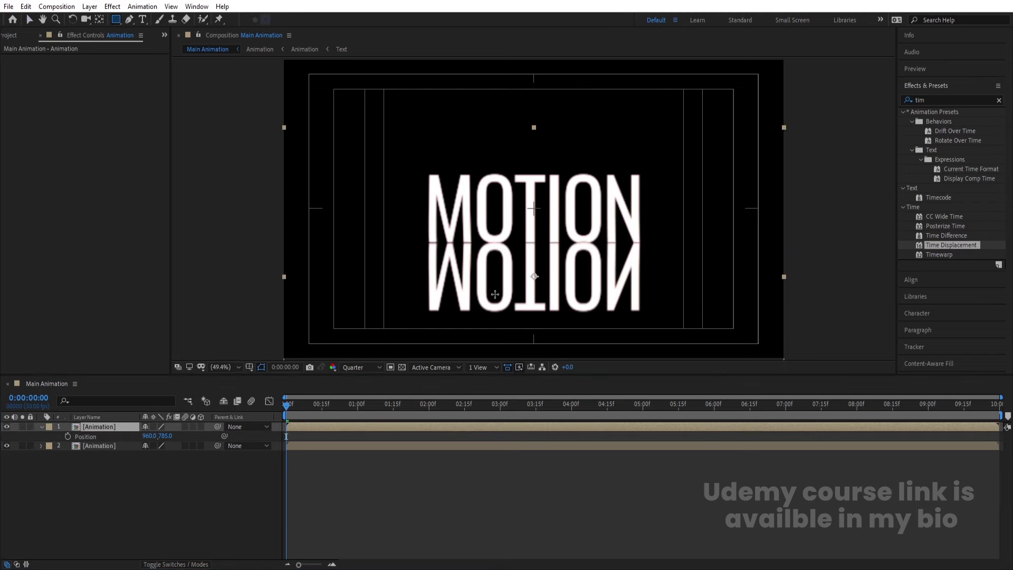
left_click_drag(350, 216, 671, 267)
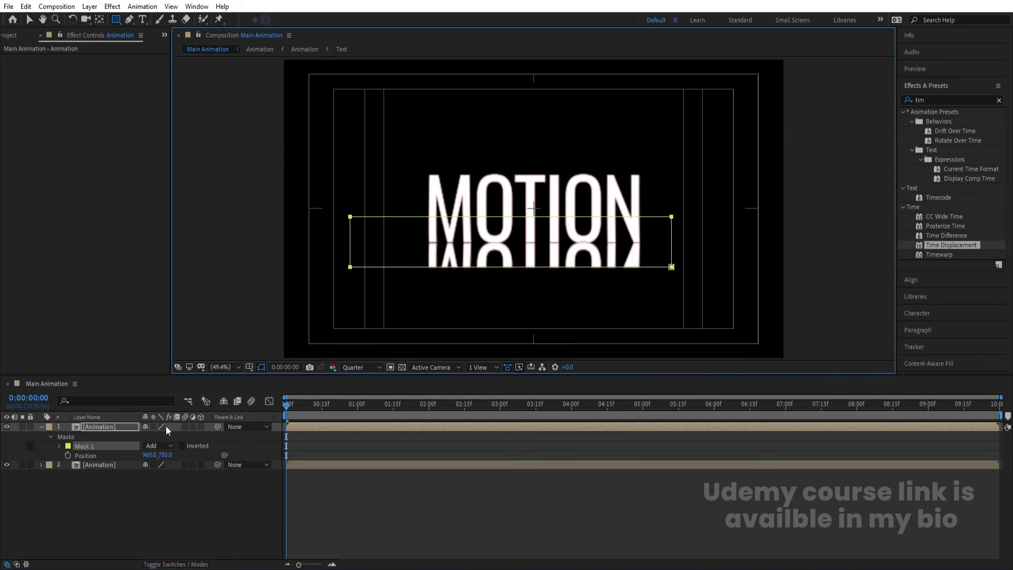
left_click(58, 446)
left_click(153, 465)
type("200")
key("Return")
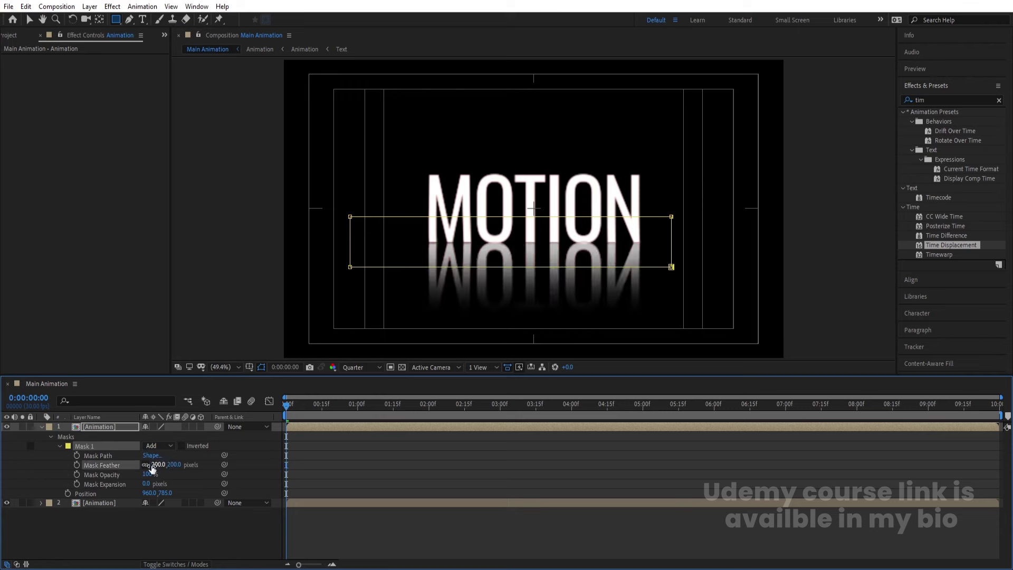
left_click(370, 454)
Add a black solid with Fractal Noise at Contrast 623 and Brightness 12
key("u")
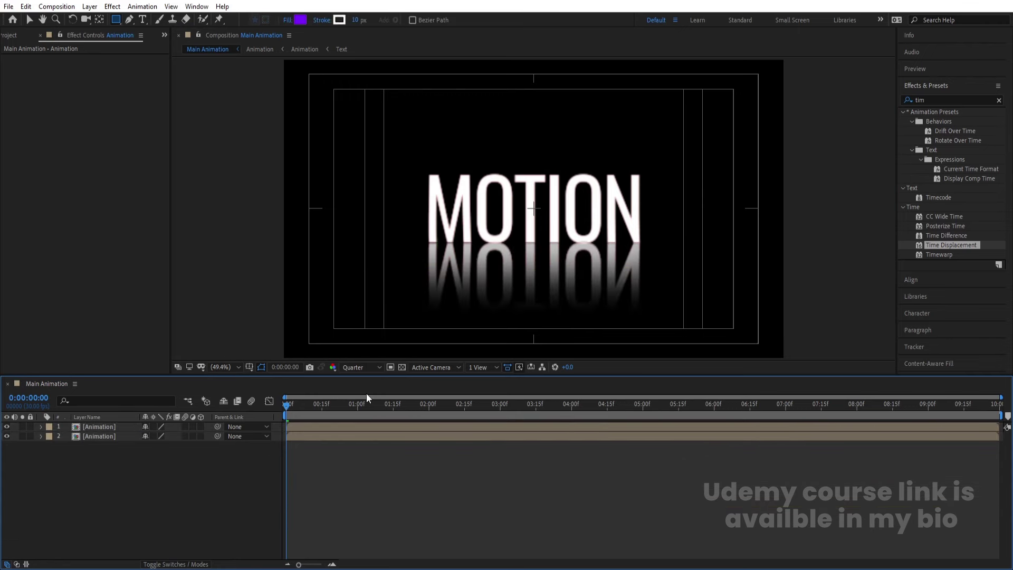
key("ctrl+y")
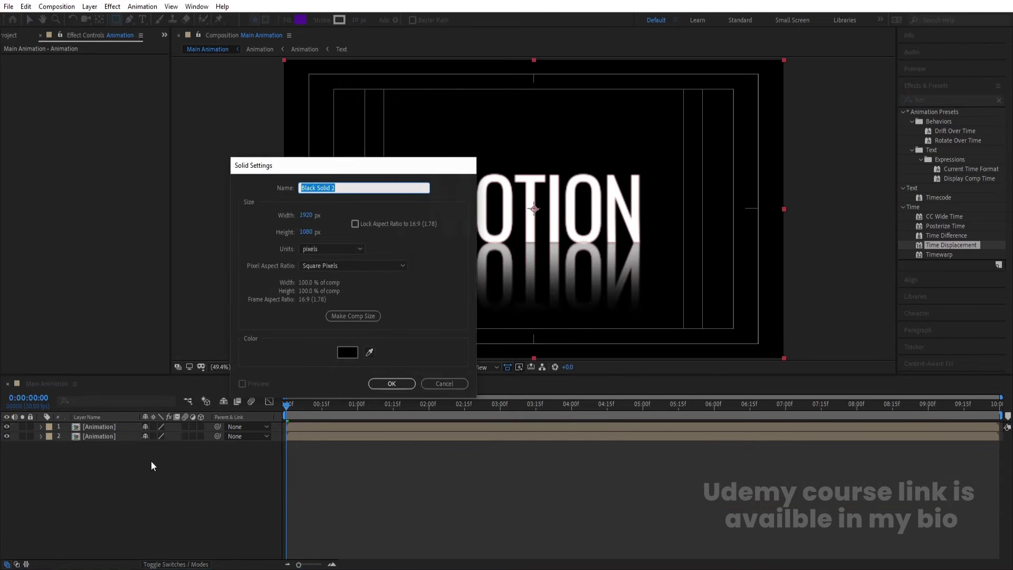
key("Return")
left_click(935, 99)
type("fr")
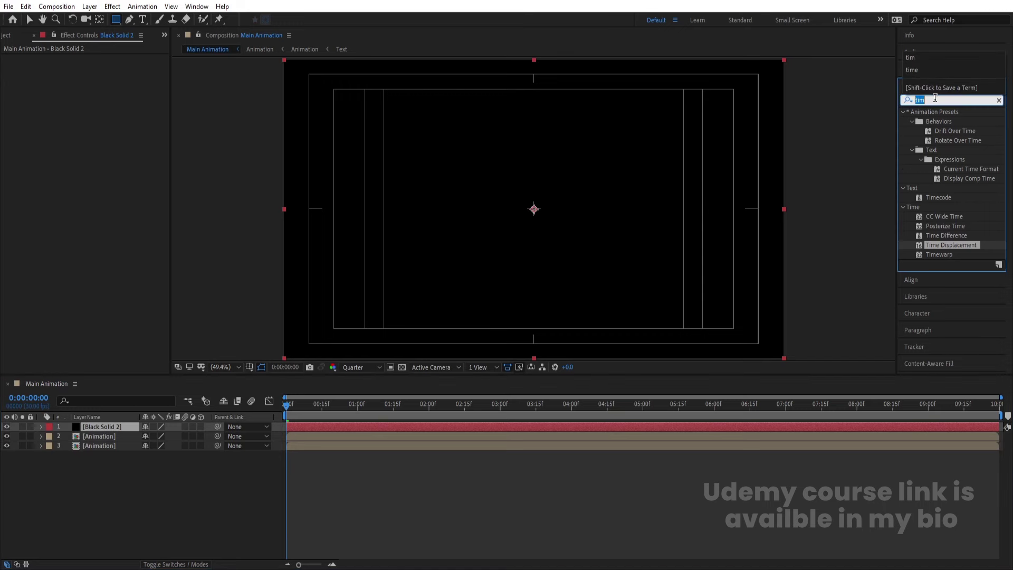
type("act")
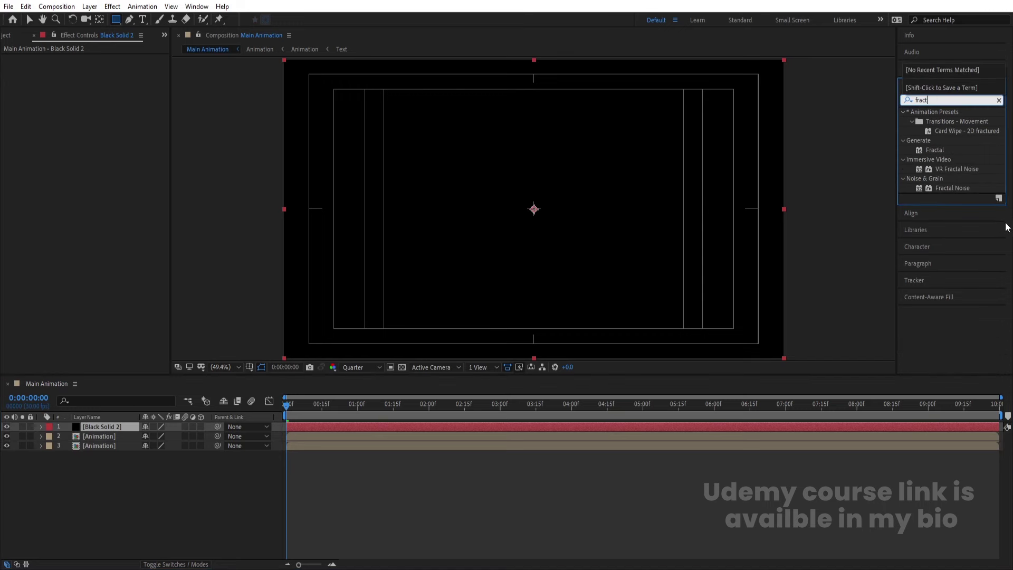
double_click(952, 188)
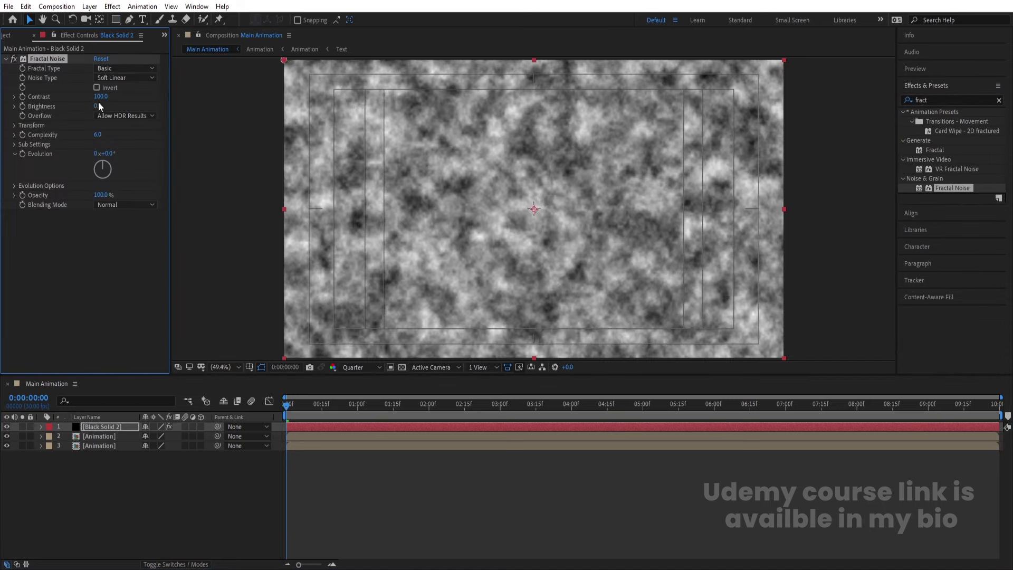
left_click_drag(100, 97, 221, 92)
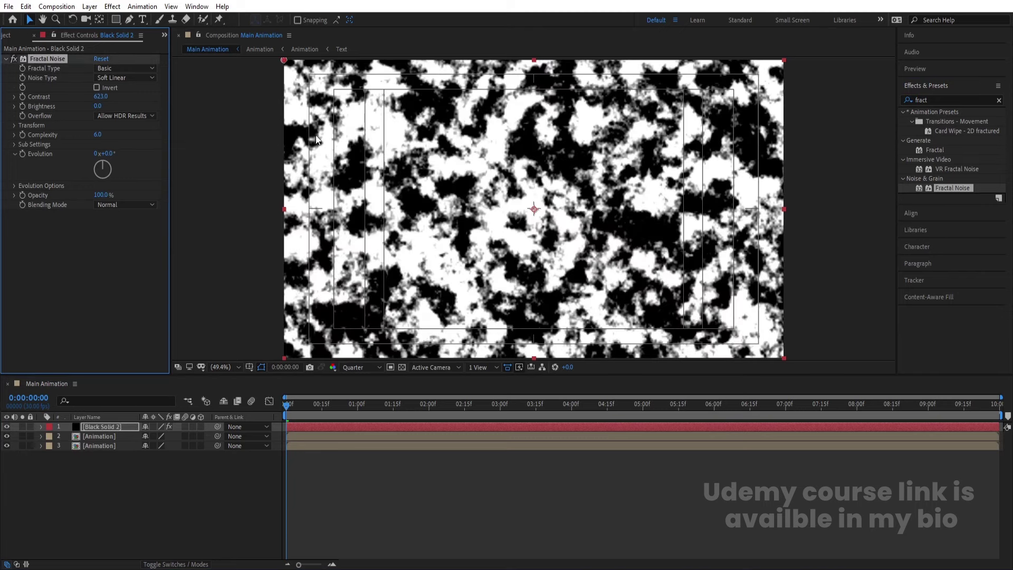
left_click_drag(98, 106, 96, 136)
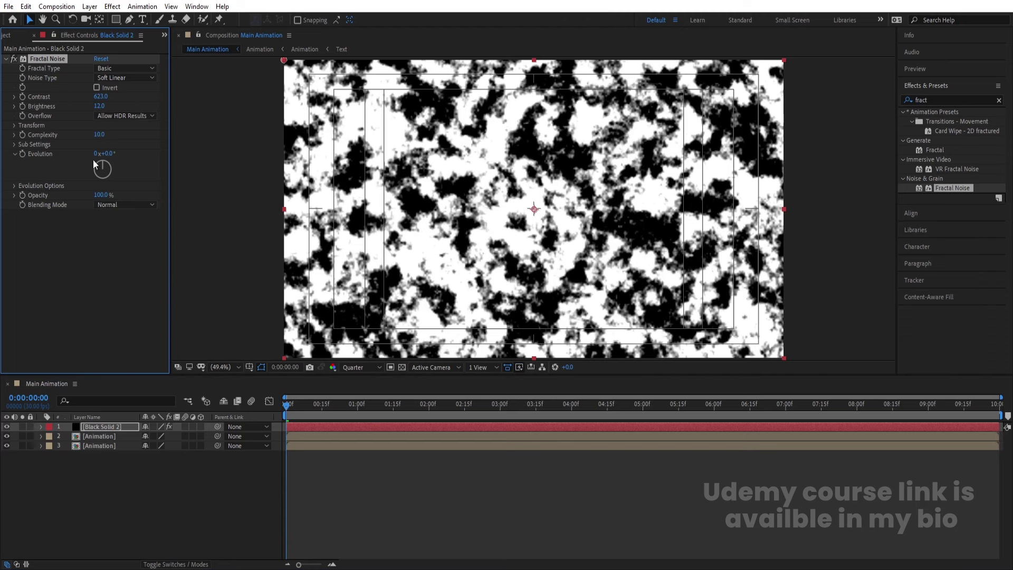
Turn off Uniform Scaling and set the noise Scale Width to 1200 and Height to 33.8
left_click(14, 125)
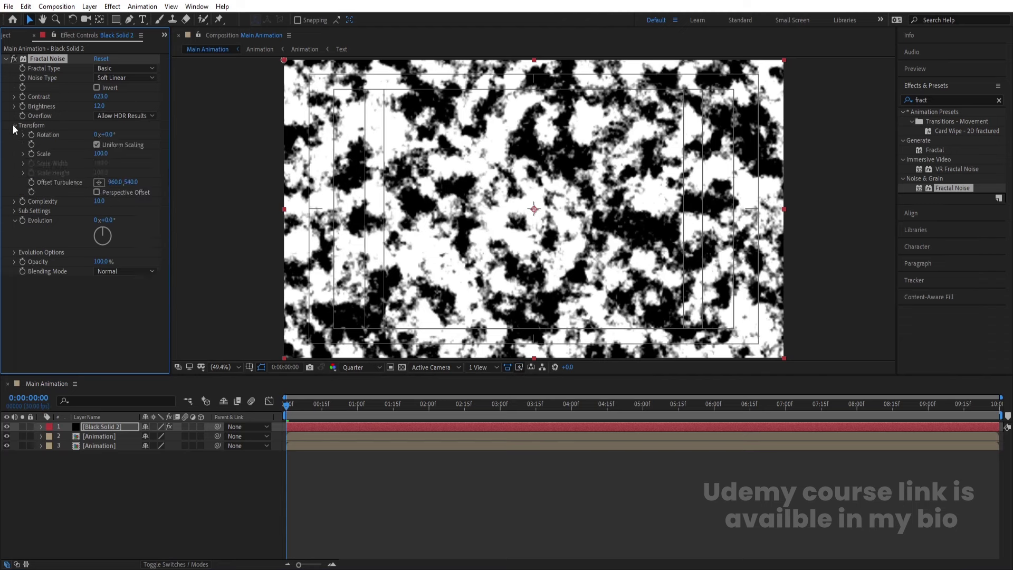
left_click(97, 144)
left_click_drag(54, 179, 186, 188)
left_click_drag(50, 204, 41, 204)
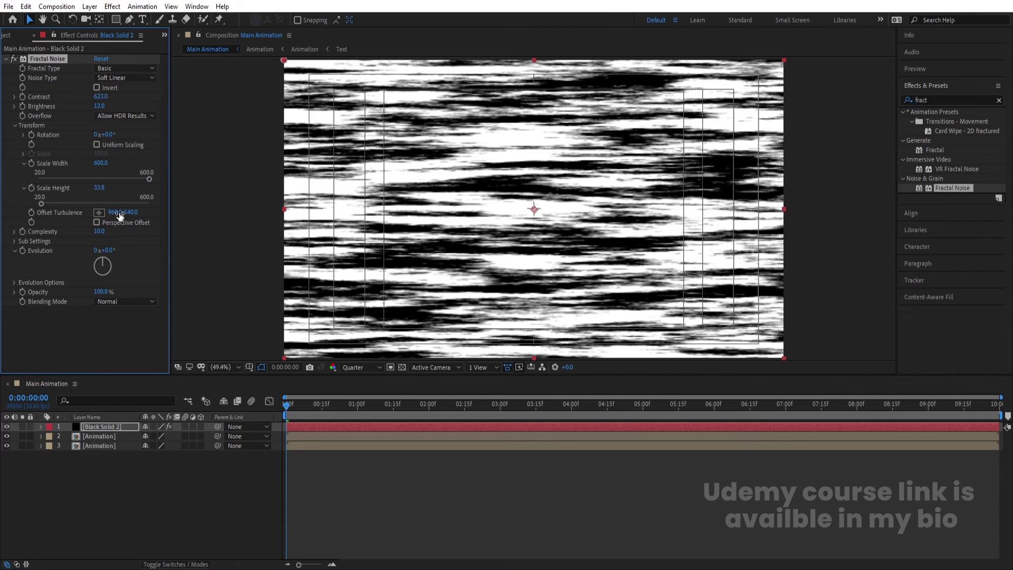
left_click(99, 163)
type("12000")
key("Return")
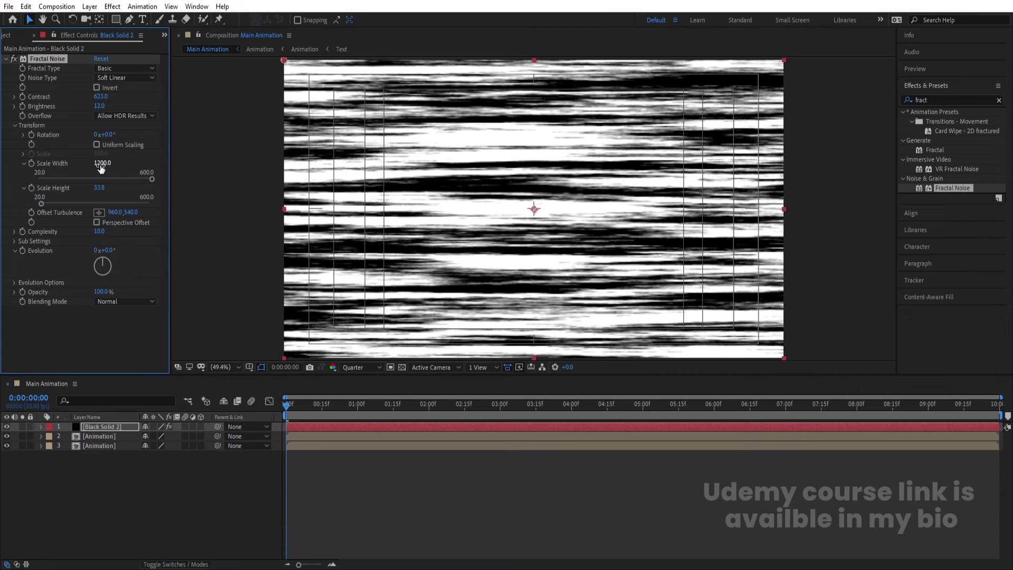
Pre-compose the Black Solid 2 noise layer as 'fratcal'
left_click(96, 426)
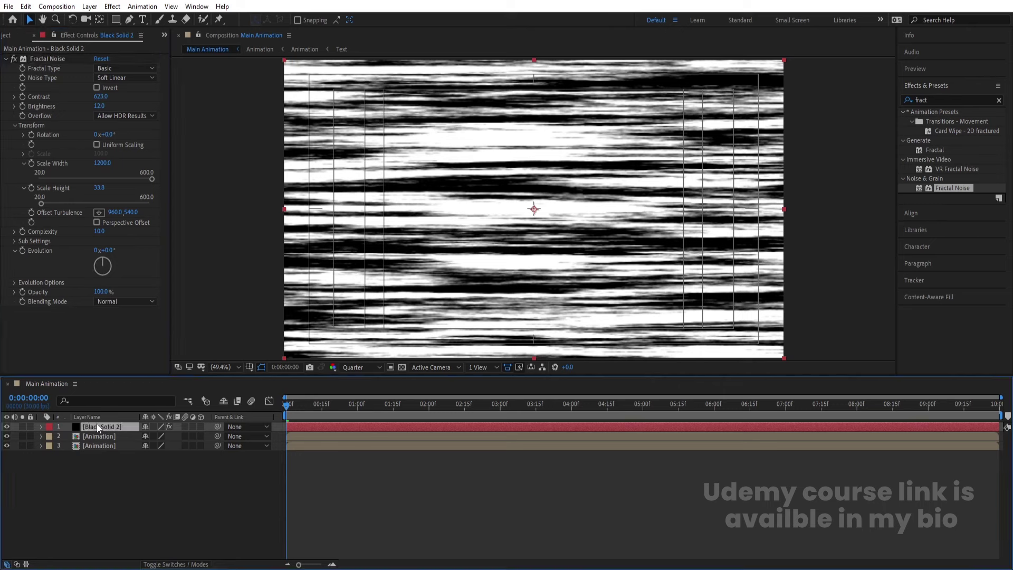
key("ctrl+shift+c")
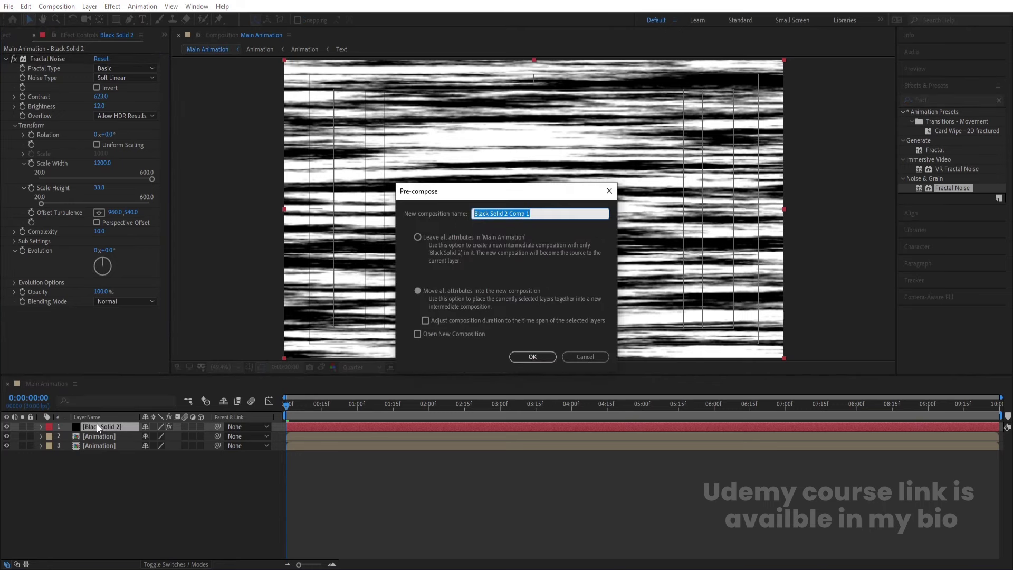
type("fratcal")
key("Return")
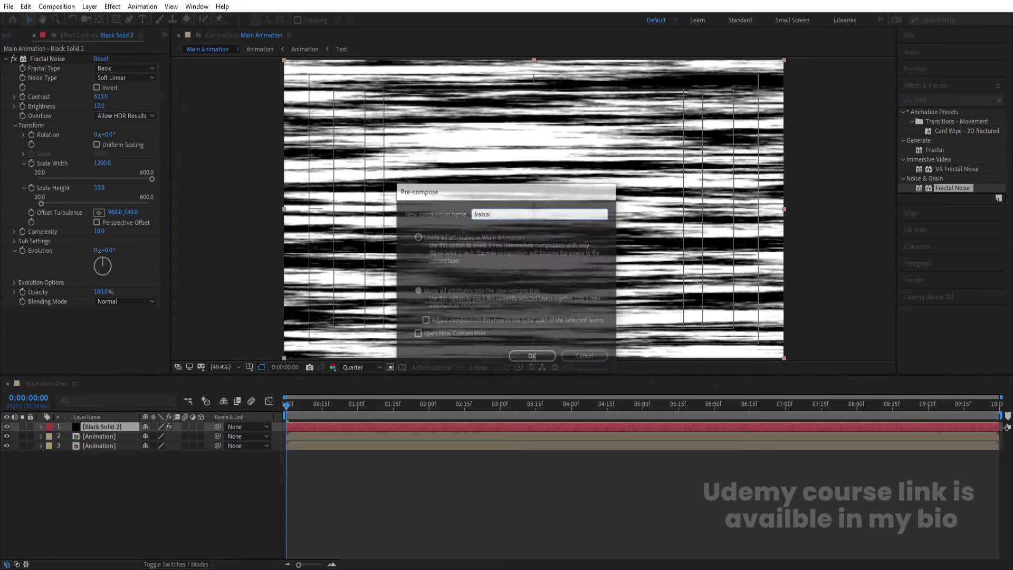
Hide fratcal and apply Compound Blur to the reflection, with fratcal as the blur layer
left_click(7, 427)
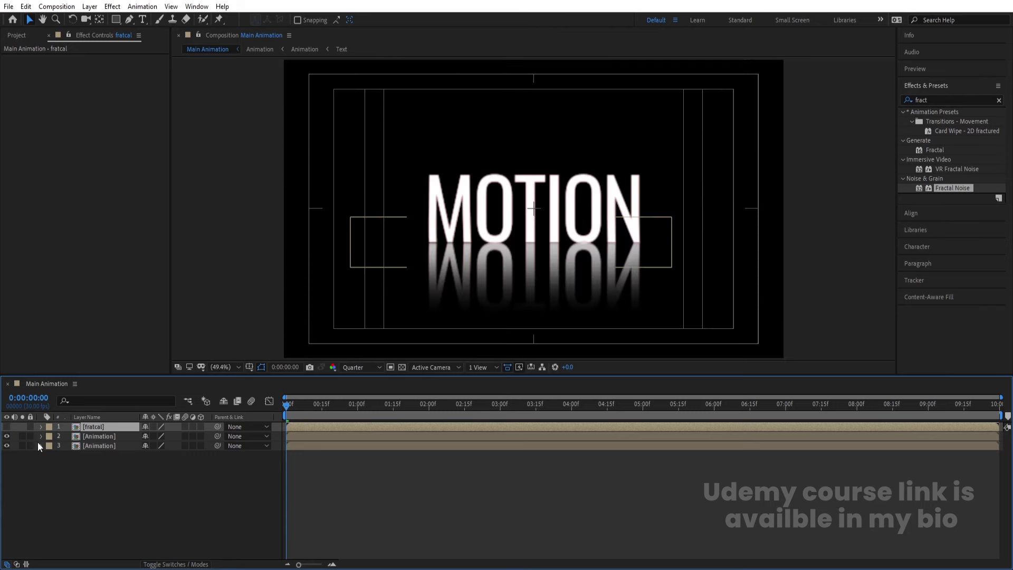
left_click(96, 437)
left_click(929, 100)
type("cop")
key("BackSpace")
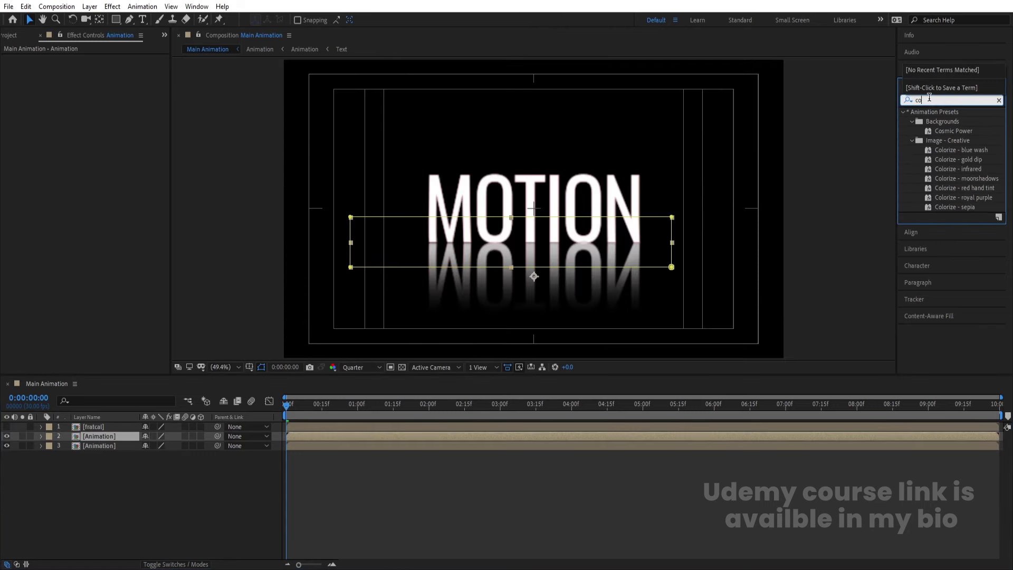
type("mp")
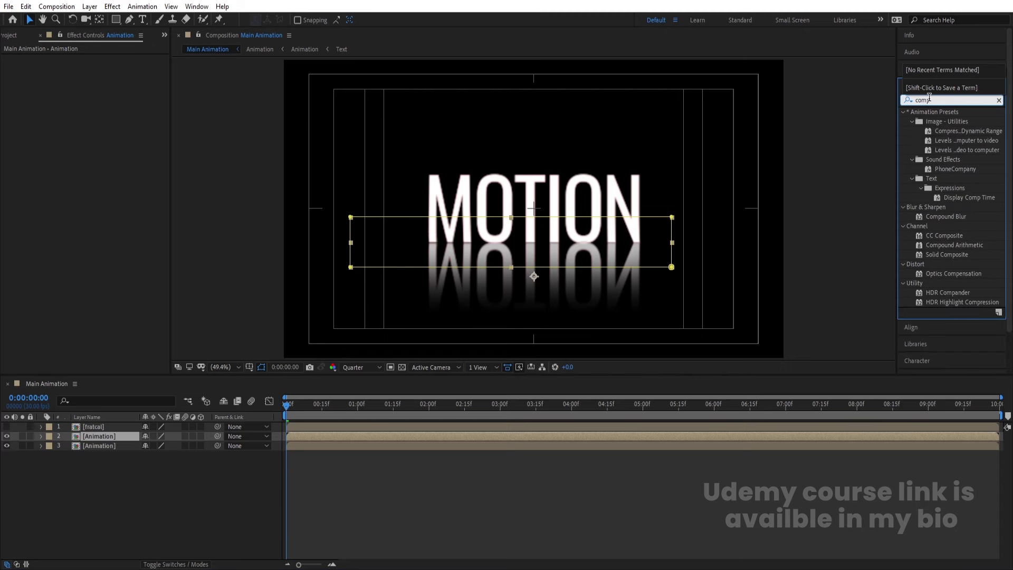
double_click(941, 217)
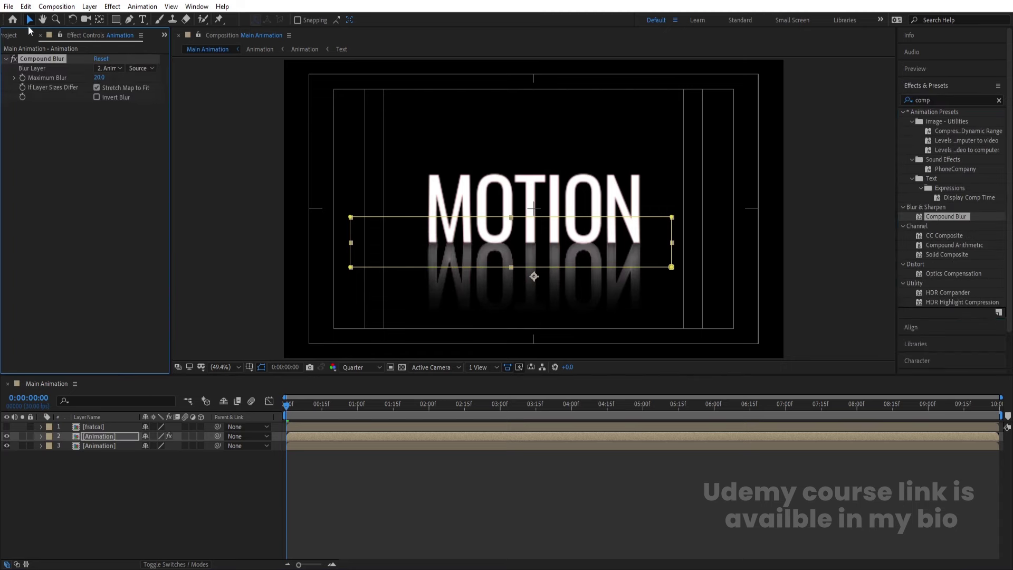
left_click(108, 69)
left_click(113, 93)
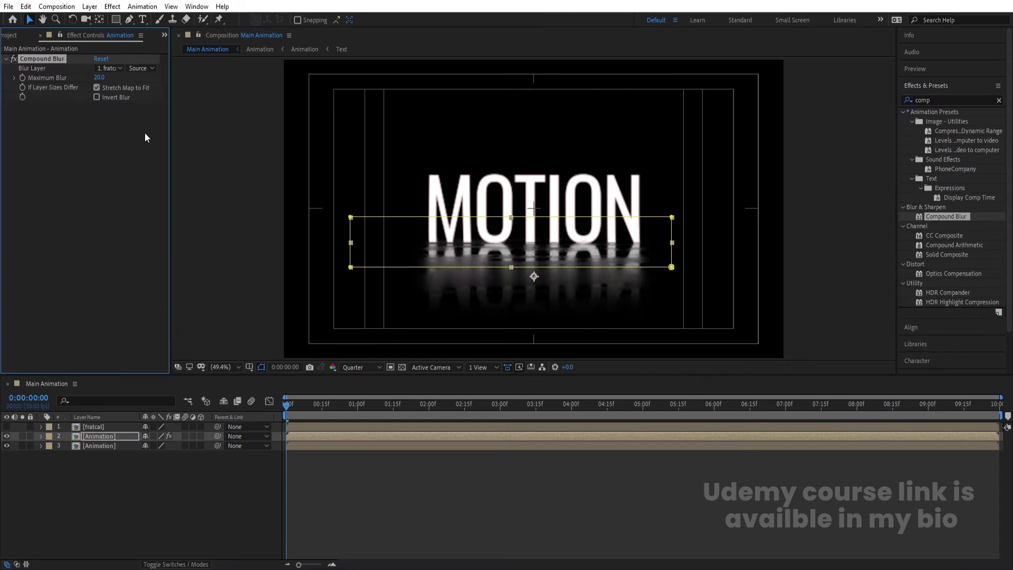
Preview the rippling reflection from the first frame
key("space")
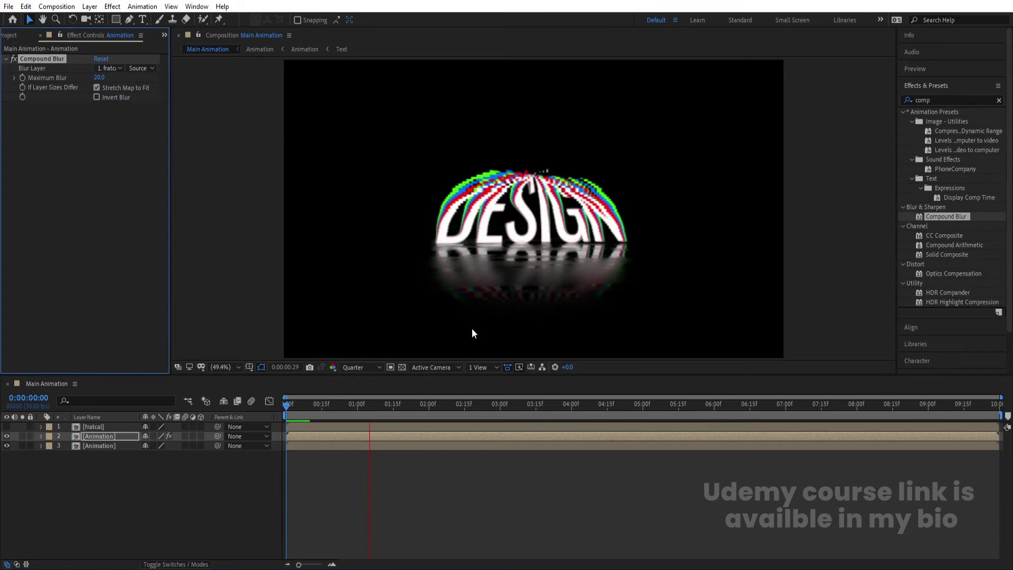
key("space")
key("Home")
key("space")
key("space")
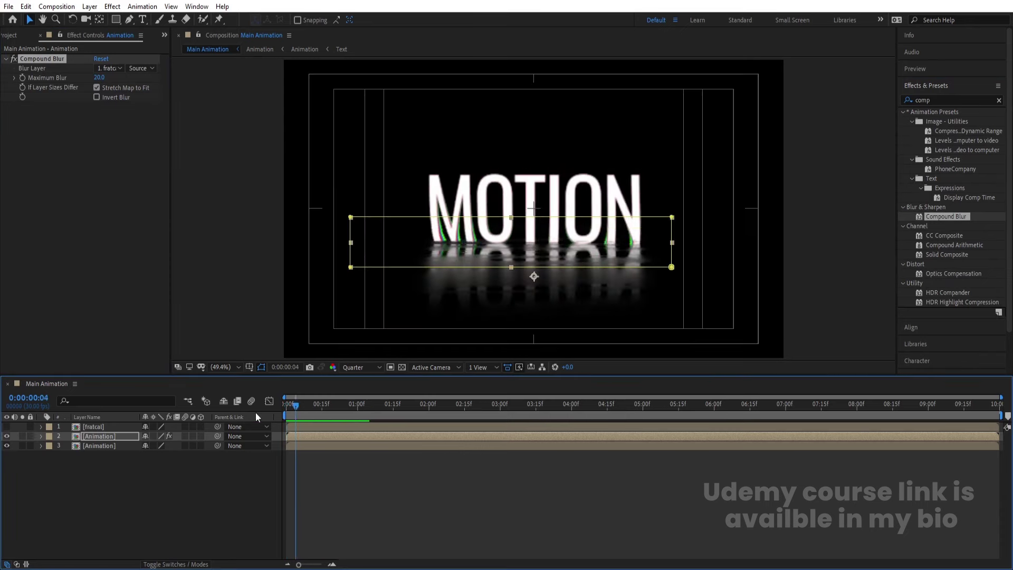
Add a Null Object and parent fratcal and both Animation layers to Null 1
right_click(121, 487)
mouse_move(152, 370)
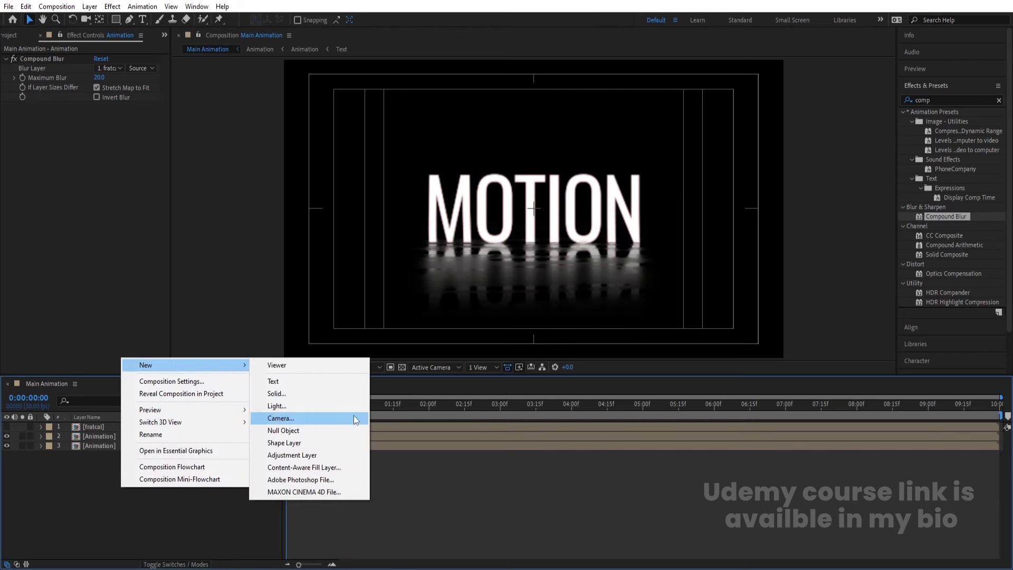
left_click(322, 433)
left_click(112, 436)
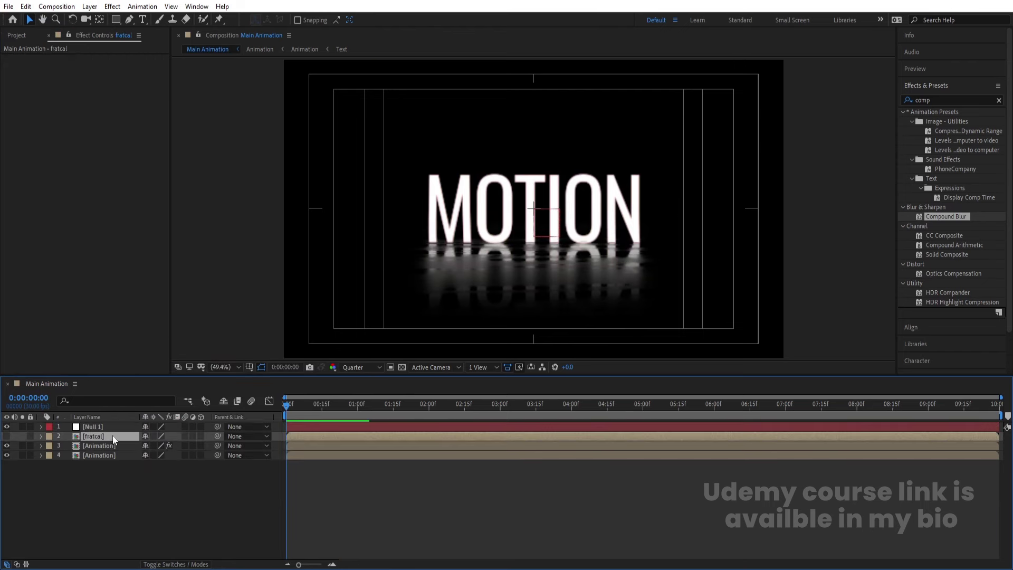
left_click(96, 454, "shift")
left_click_drag(199, 436, 104, 426)
Keyframe Null 1's Scale from 90% at the start to 100% at 0:00:07:29
left_click(109, 481)
left_click(110, 426)
key("s")
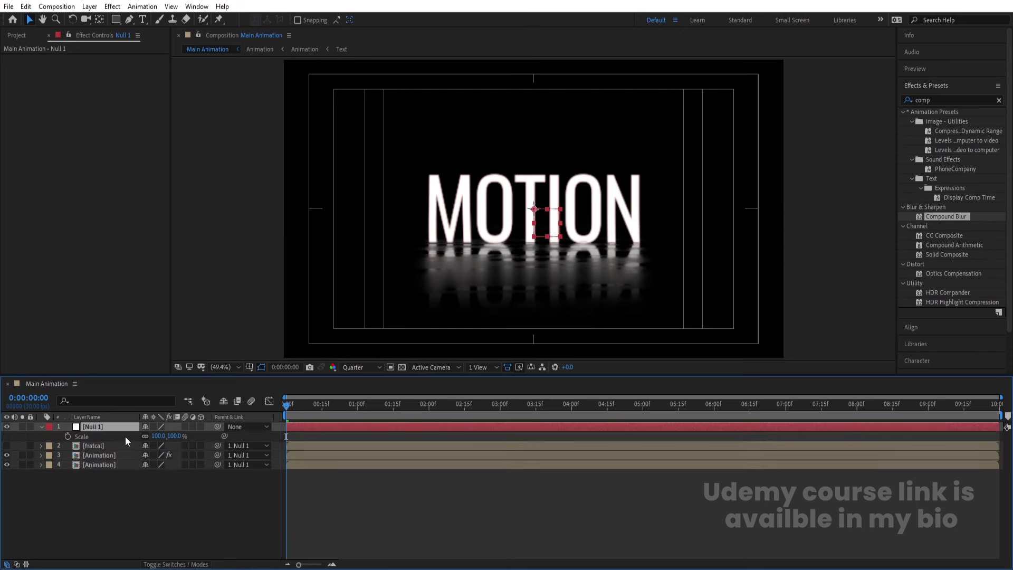
left_click(157, 436)
type("90")
key("Return")
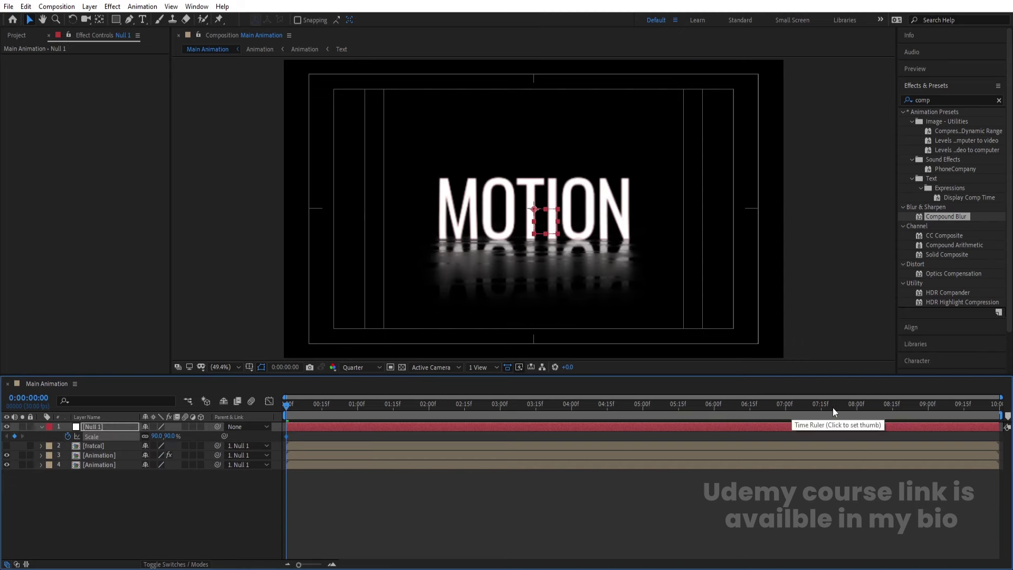
left_click(855, 404)
left_click(156, 436)
type("100")
key("Return")
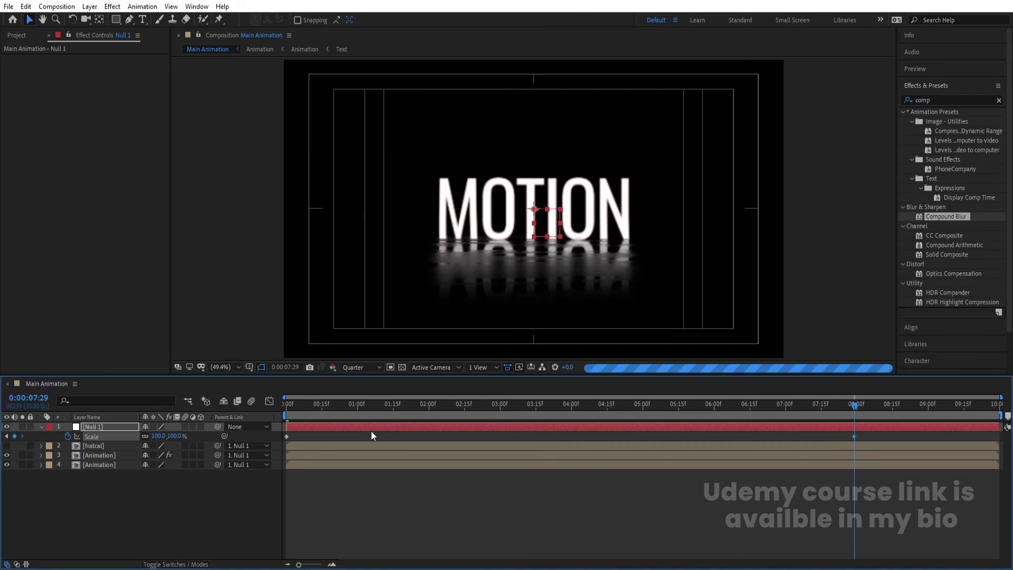
key("Home")
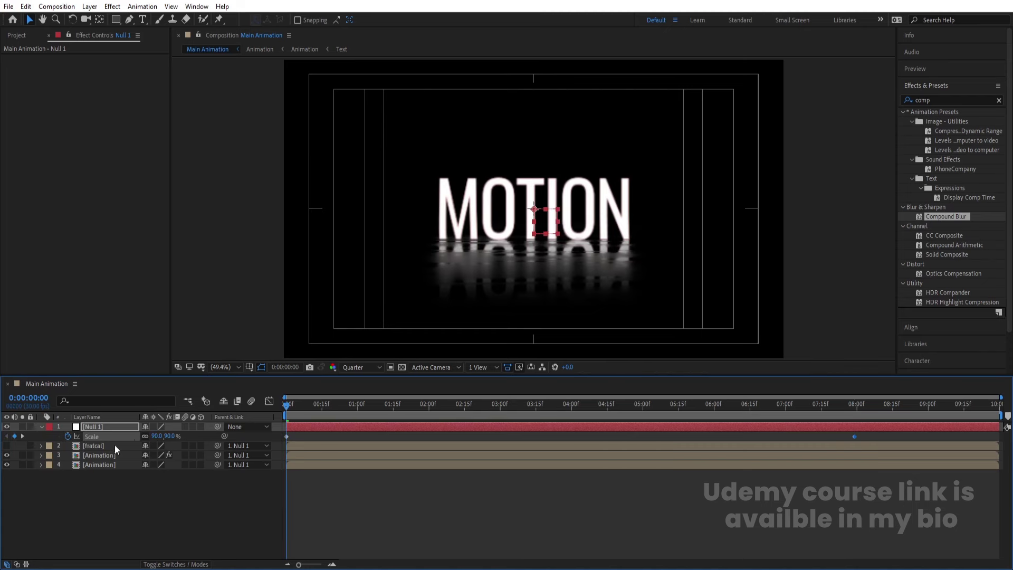
Add a wiggle(2,2) expression to Null 1's Position
left_click(96, 427)
key("p")
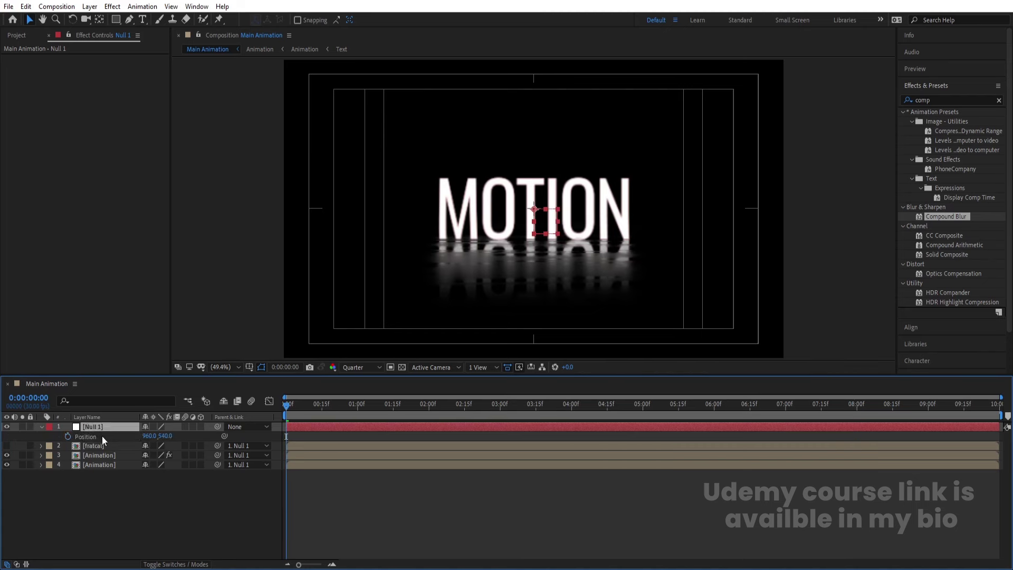
left_click(68, 435, "alt")
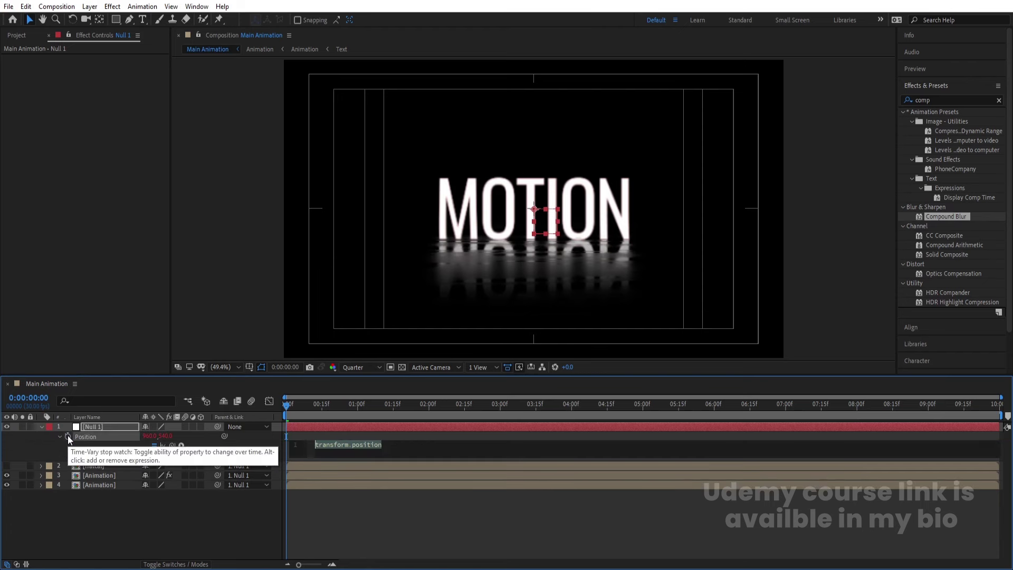
type("wig")
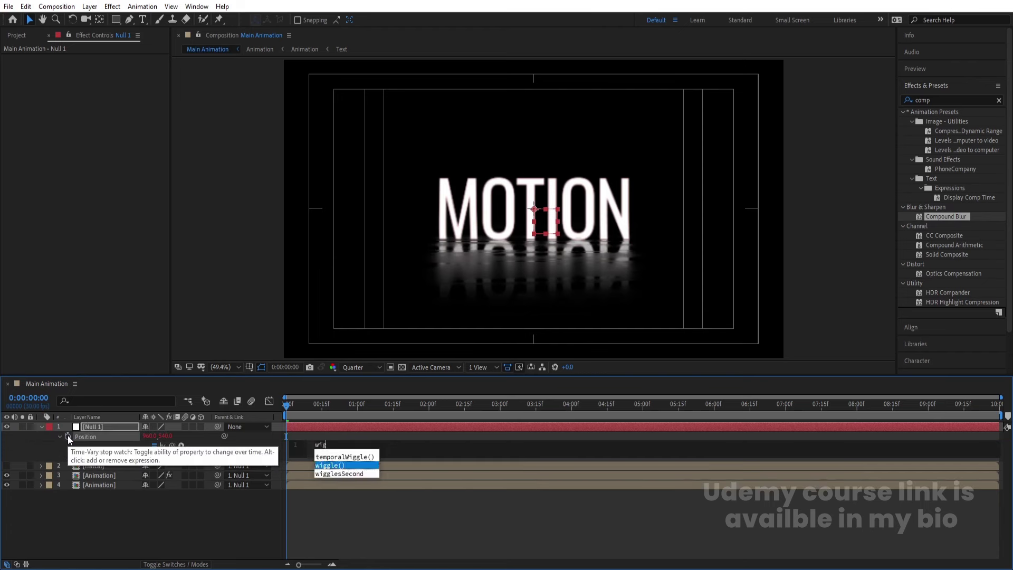
type("g")
key("Return")
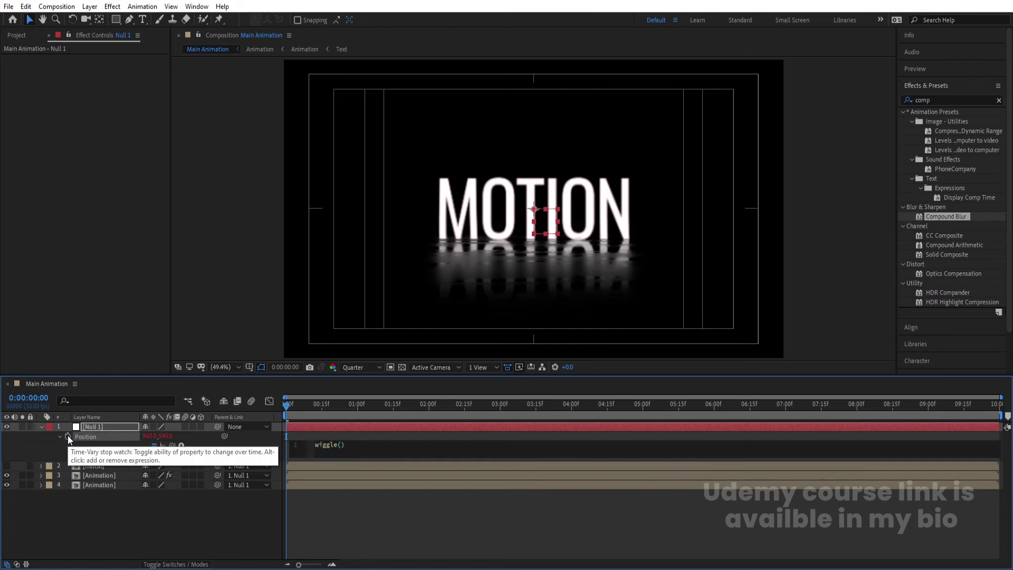
left_click(141, 527)
Preview the shaking animation and set the viewer resolution to Full
key("space")
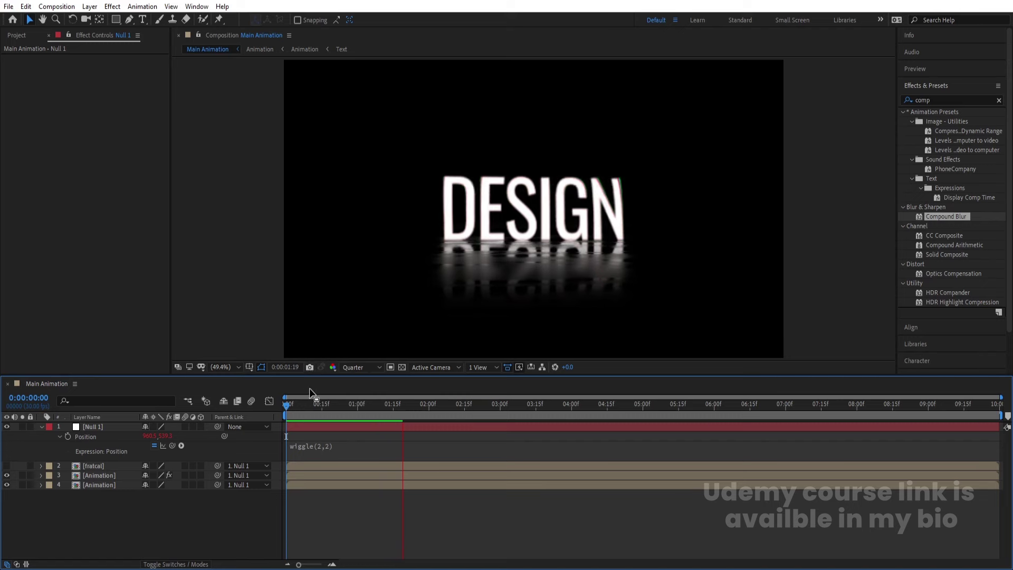
key("apostrophe")
key("space")
key("apostrophe")
key("space")
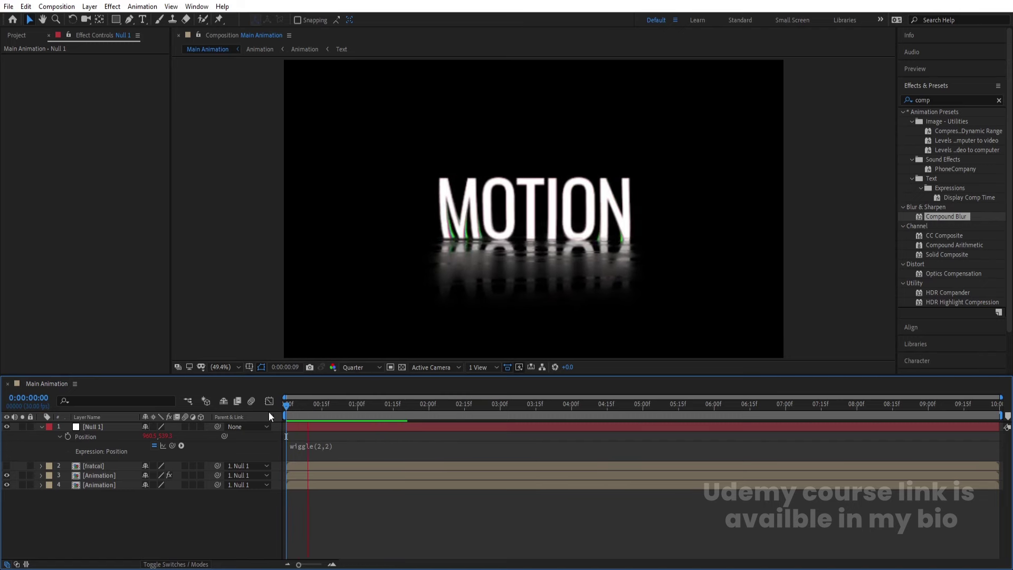
key("apostrophe")
key("space")
left_click(366, 369)
left_click(367, 392)
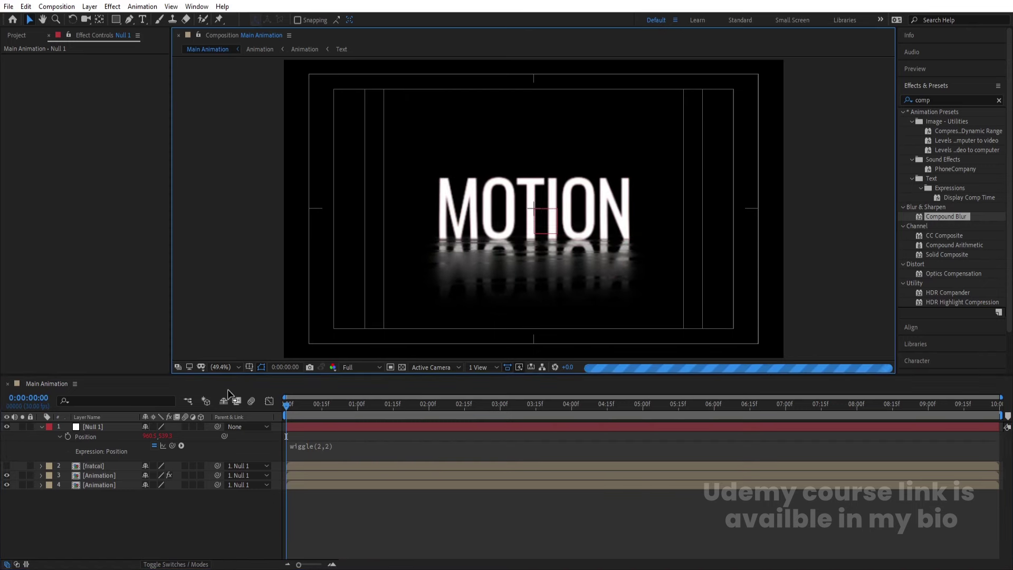
Add a new adjustment layer and apply the Glow effect to it
right_click(182, 529)
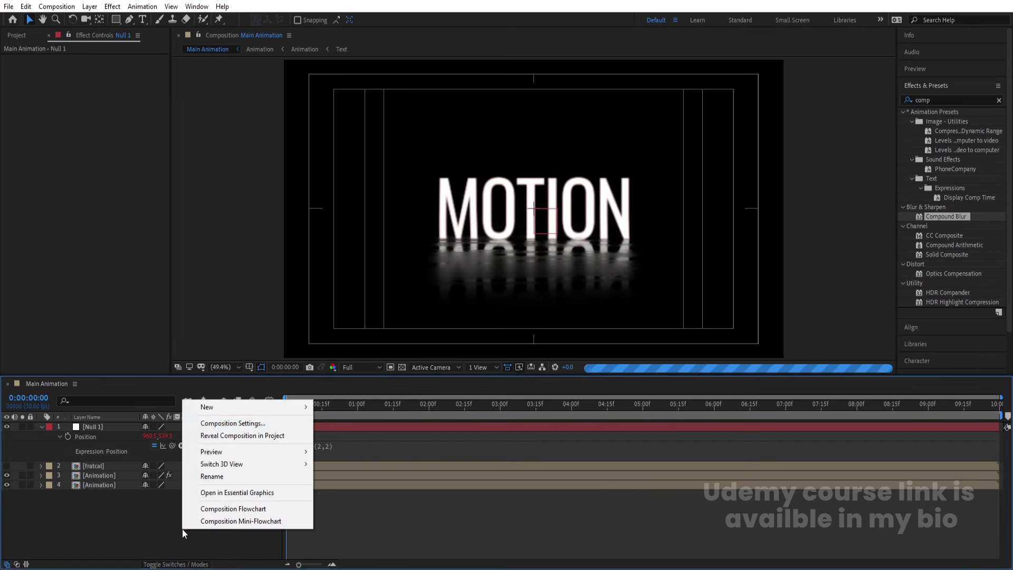
mouse_move(210, 409)
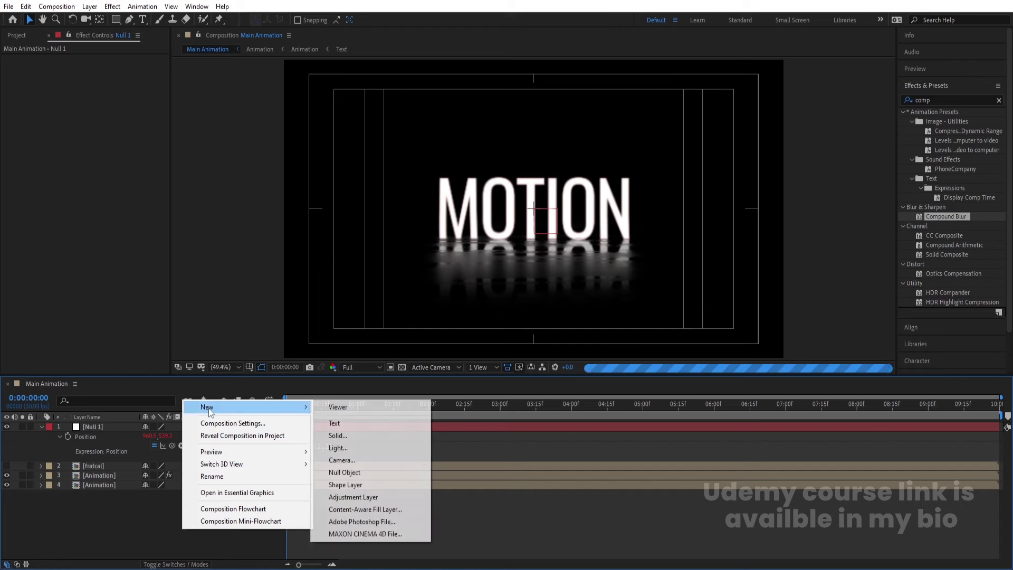
left_click(364, 497)
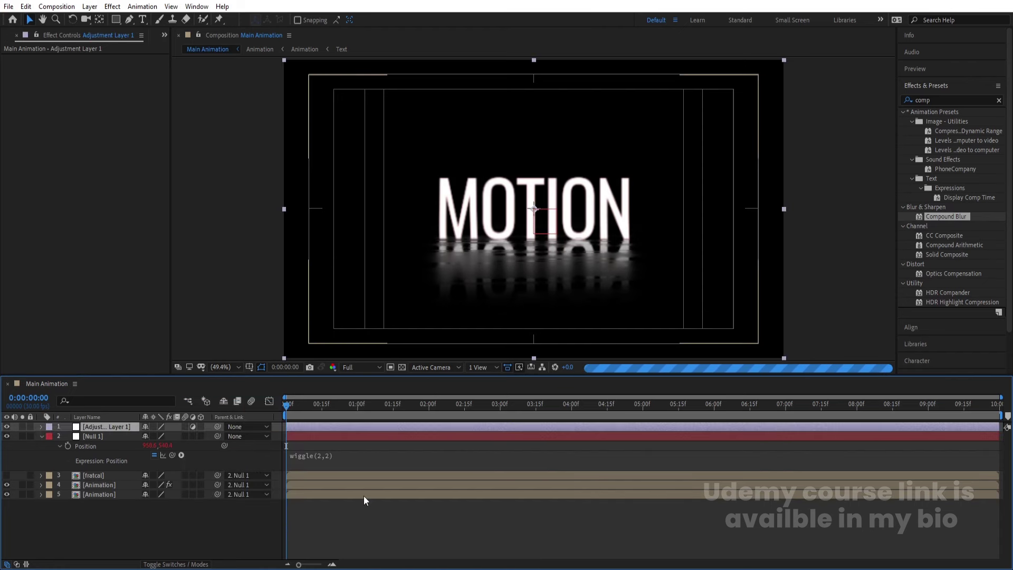
left_click(932, 100)
type("glo")
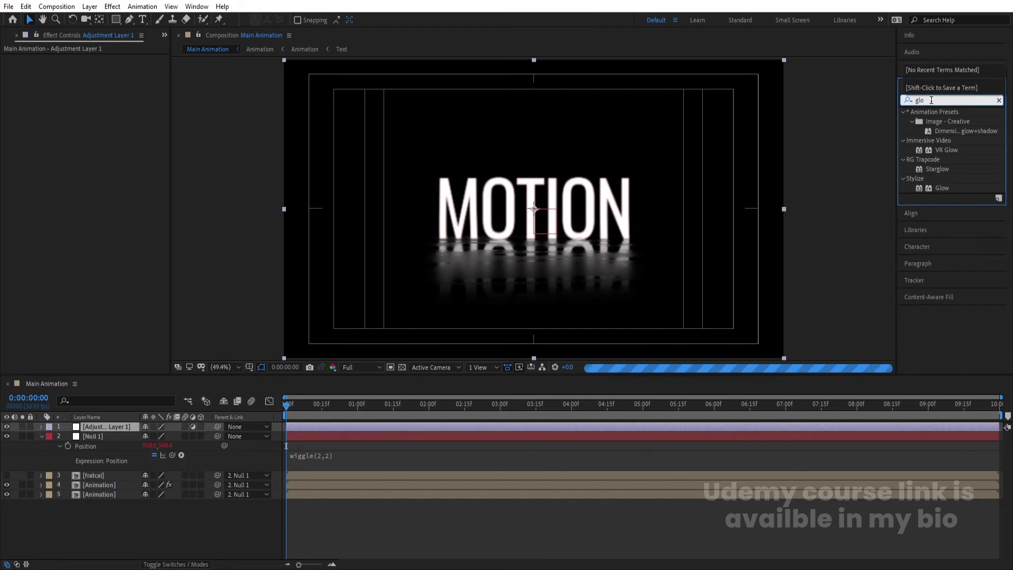
double_click(942, 188)
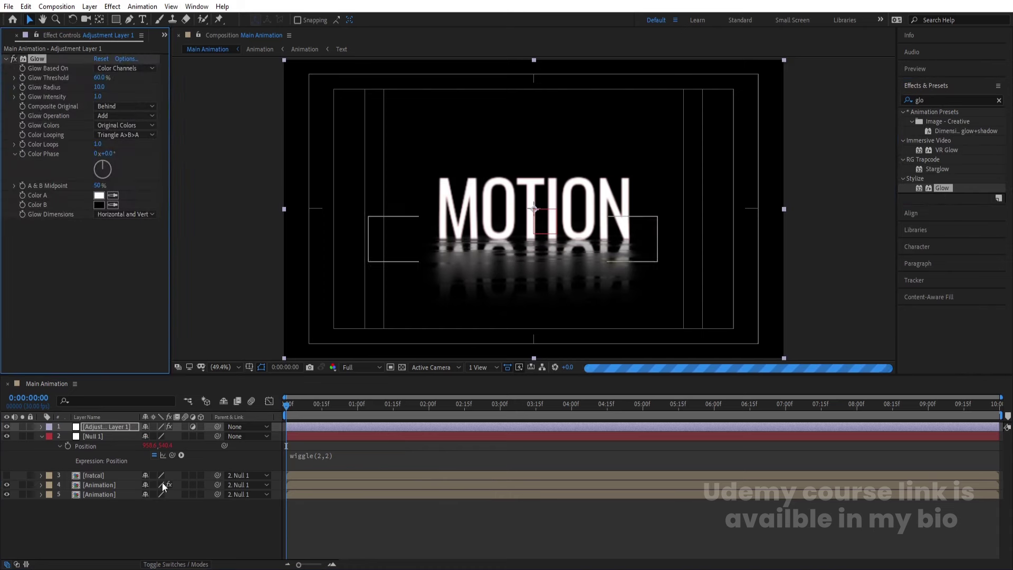
Set the preview resolution back to Quarter
left_click(233, 527)
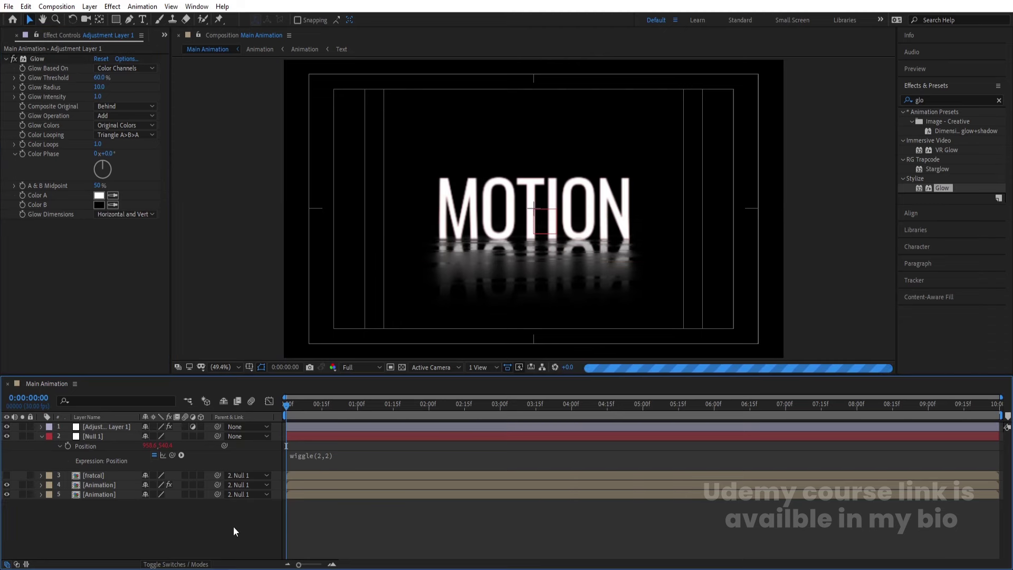
left_click(372, 367)
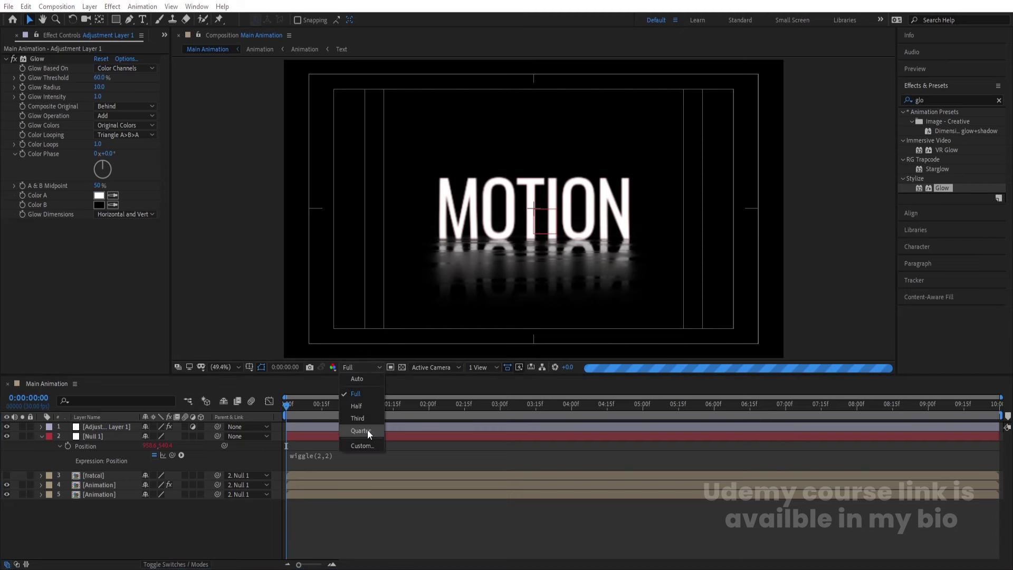
left_click(363, 430)
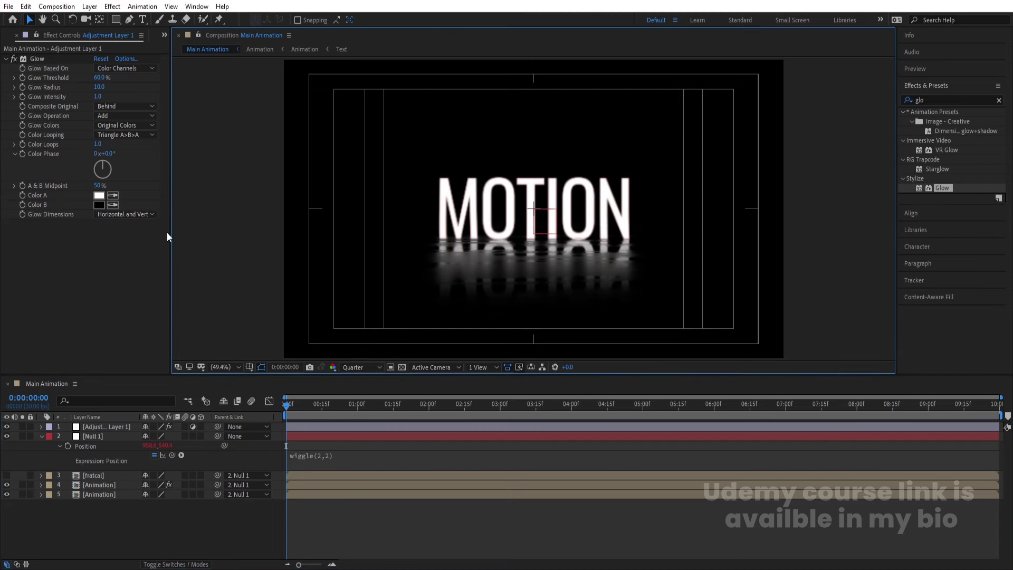
Set the adjustment layer's Glow Radius to 100, Intensity 0.5 and Threshold 90%
left_click(100, 425)
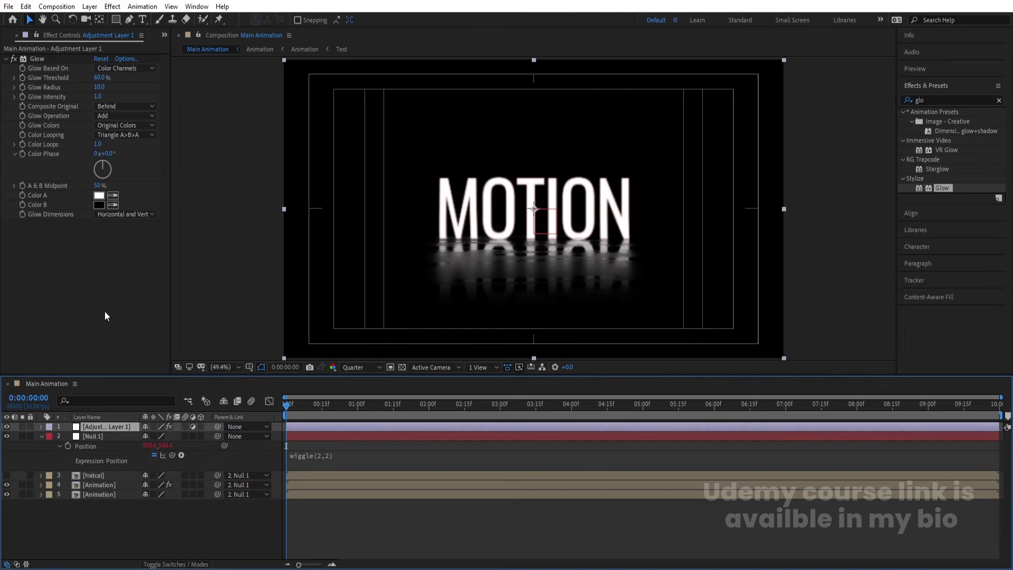
left_click(99, 88)
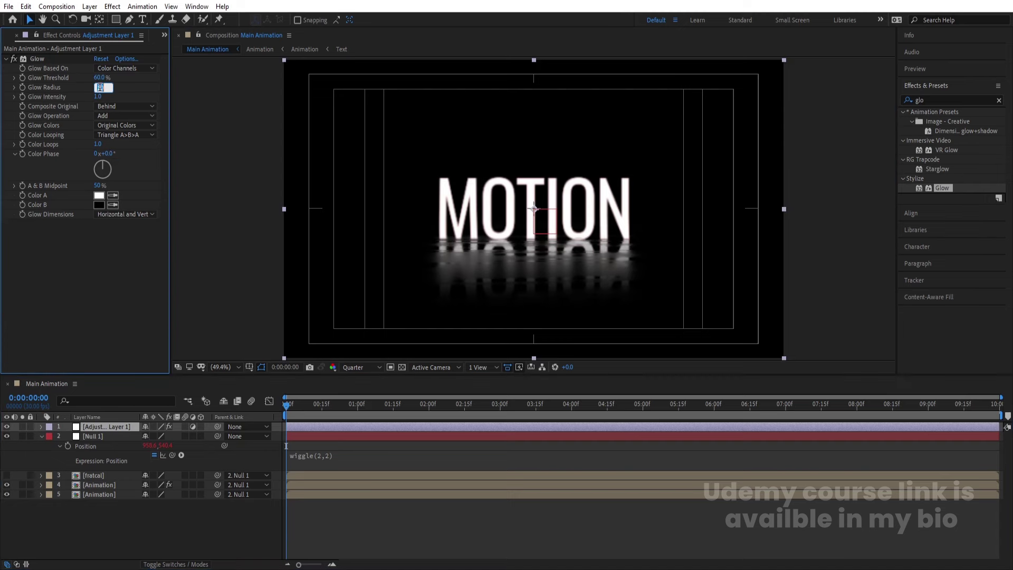
type("100")
key("Return")
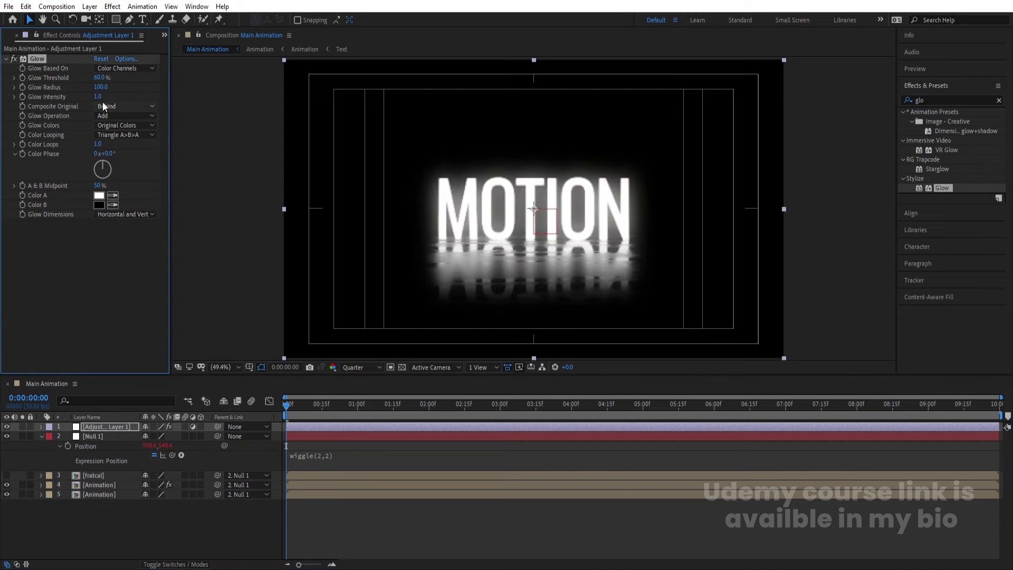
left_click(99, 98)
type(".5")
key("Return")
left_click(99, 78)
type("90")
key("Return")
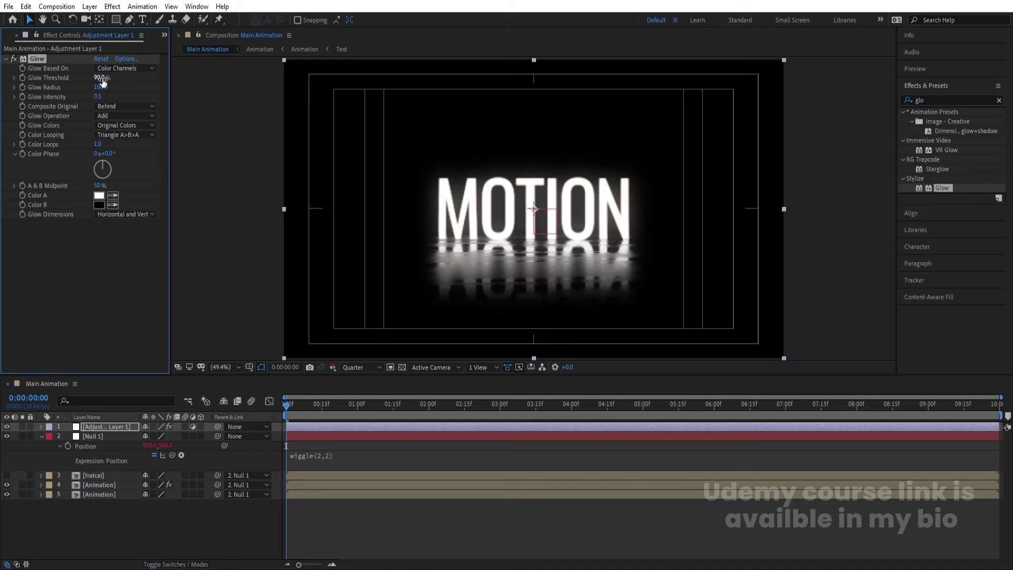
Preview the glowing animation from the first frame
key("space")
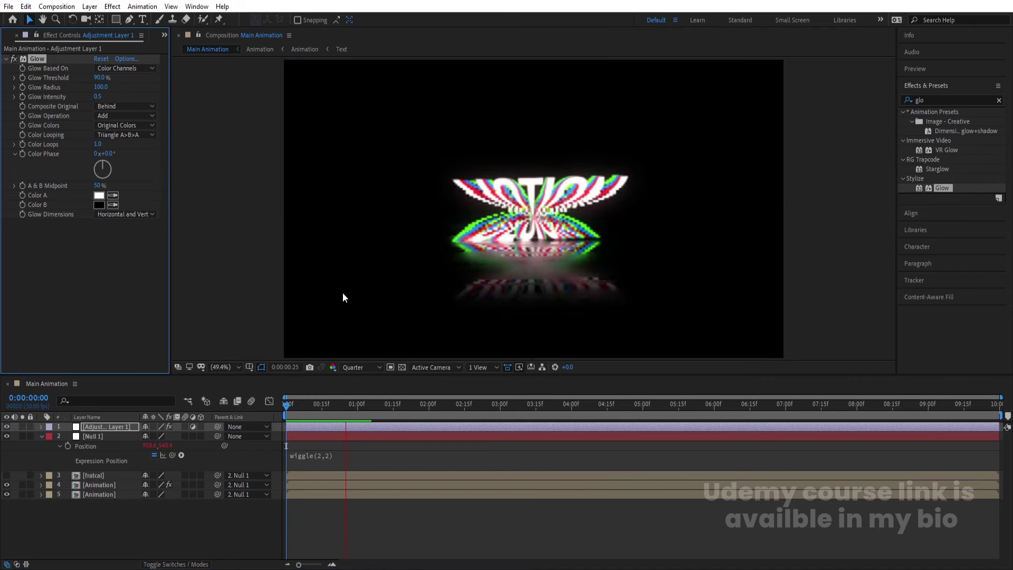
key("space")
key("Home")
key("space")
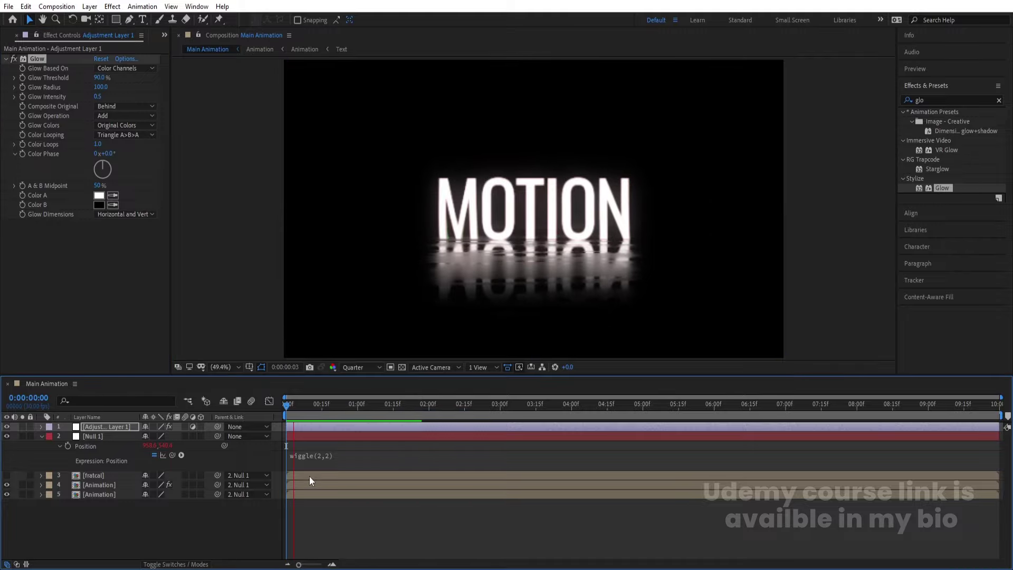